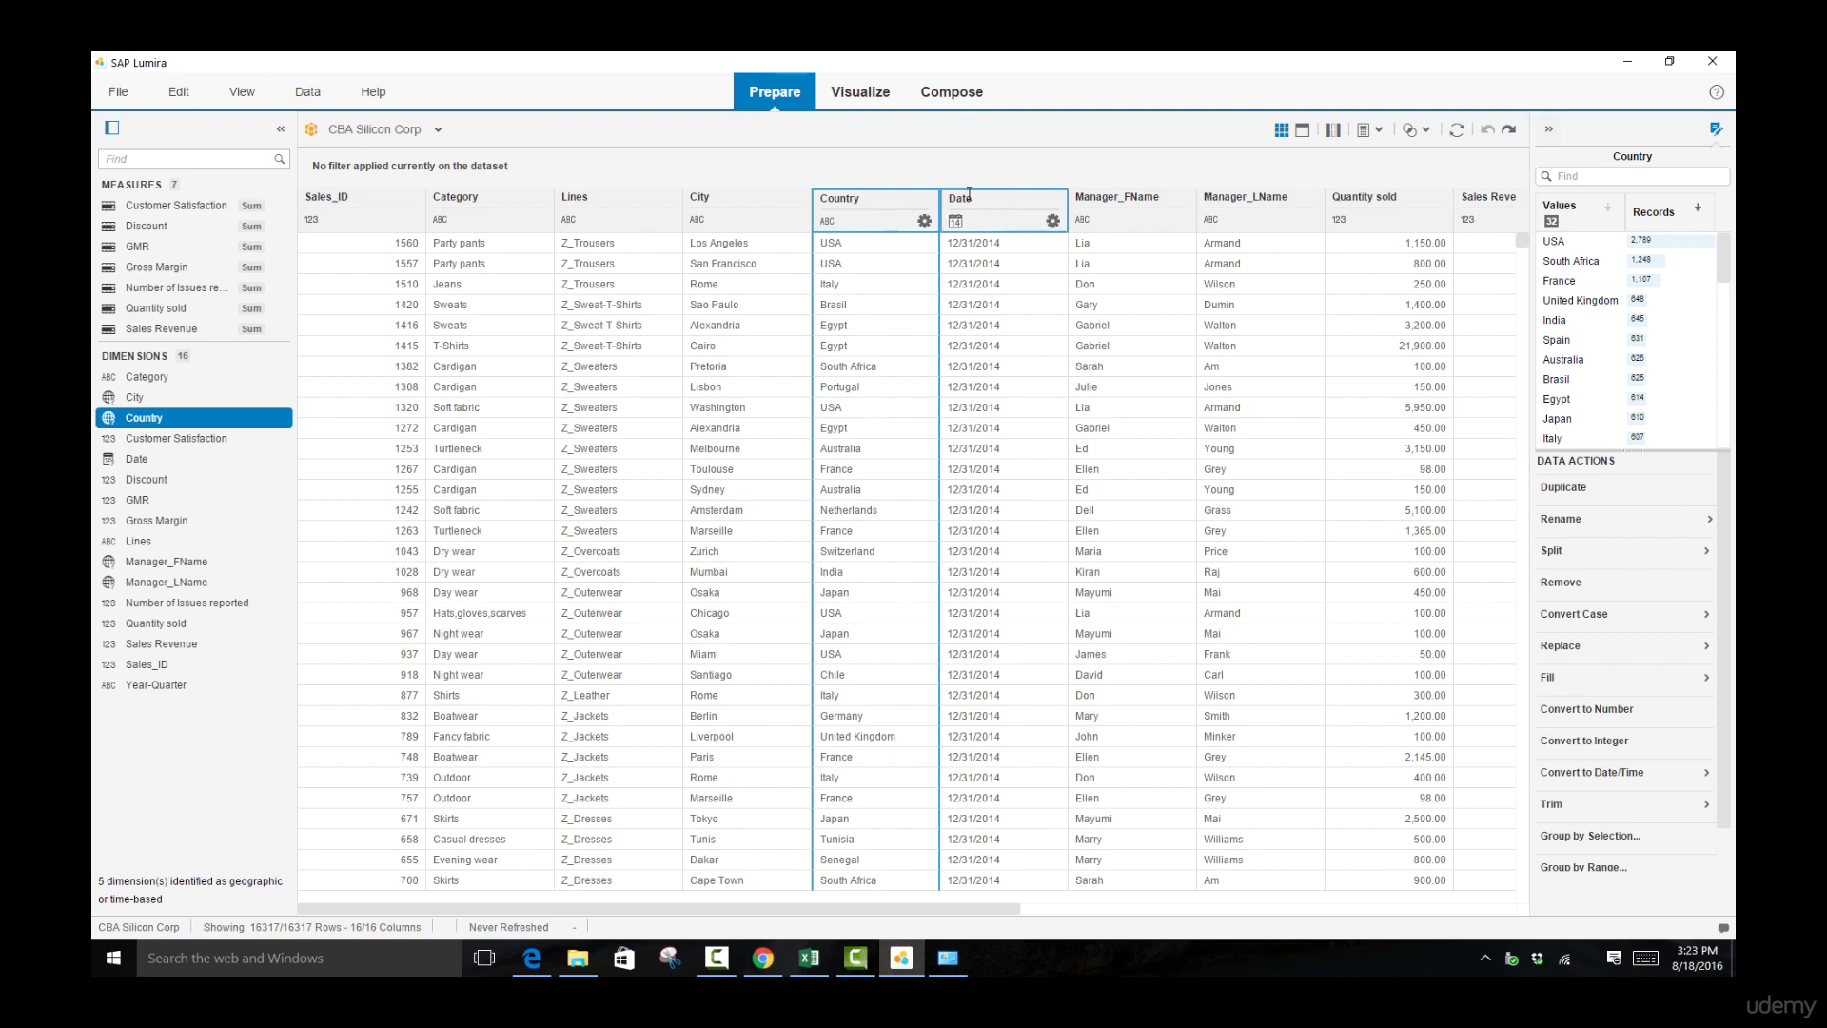
# Filter the Date column with Is in List to 1/3/2012 and 1/6/2012.
pyautogui.click(1052, 222)
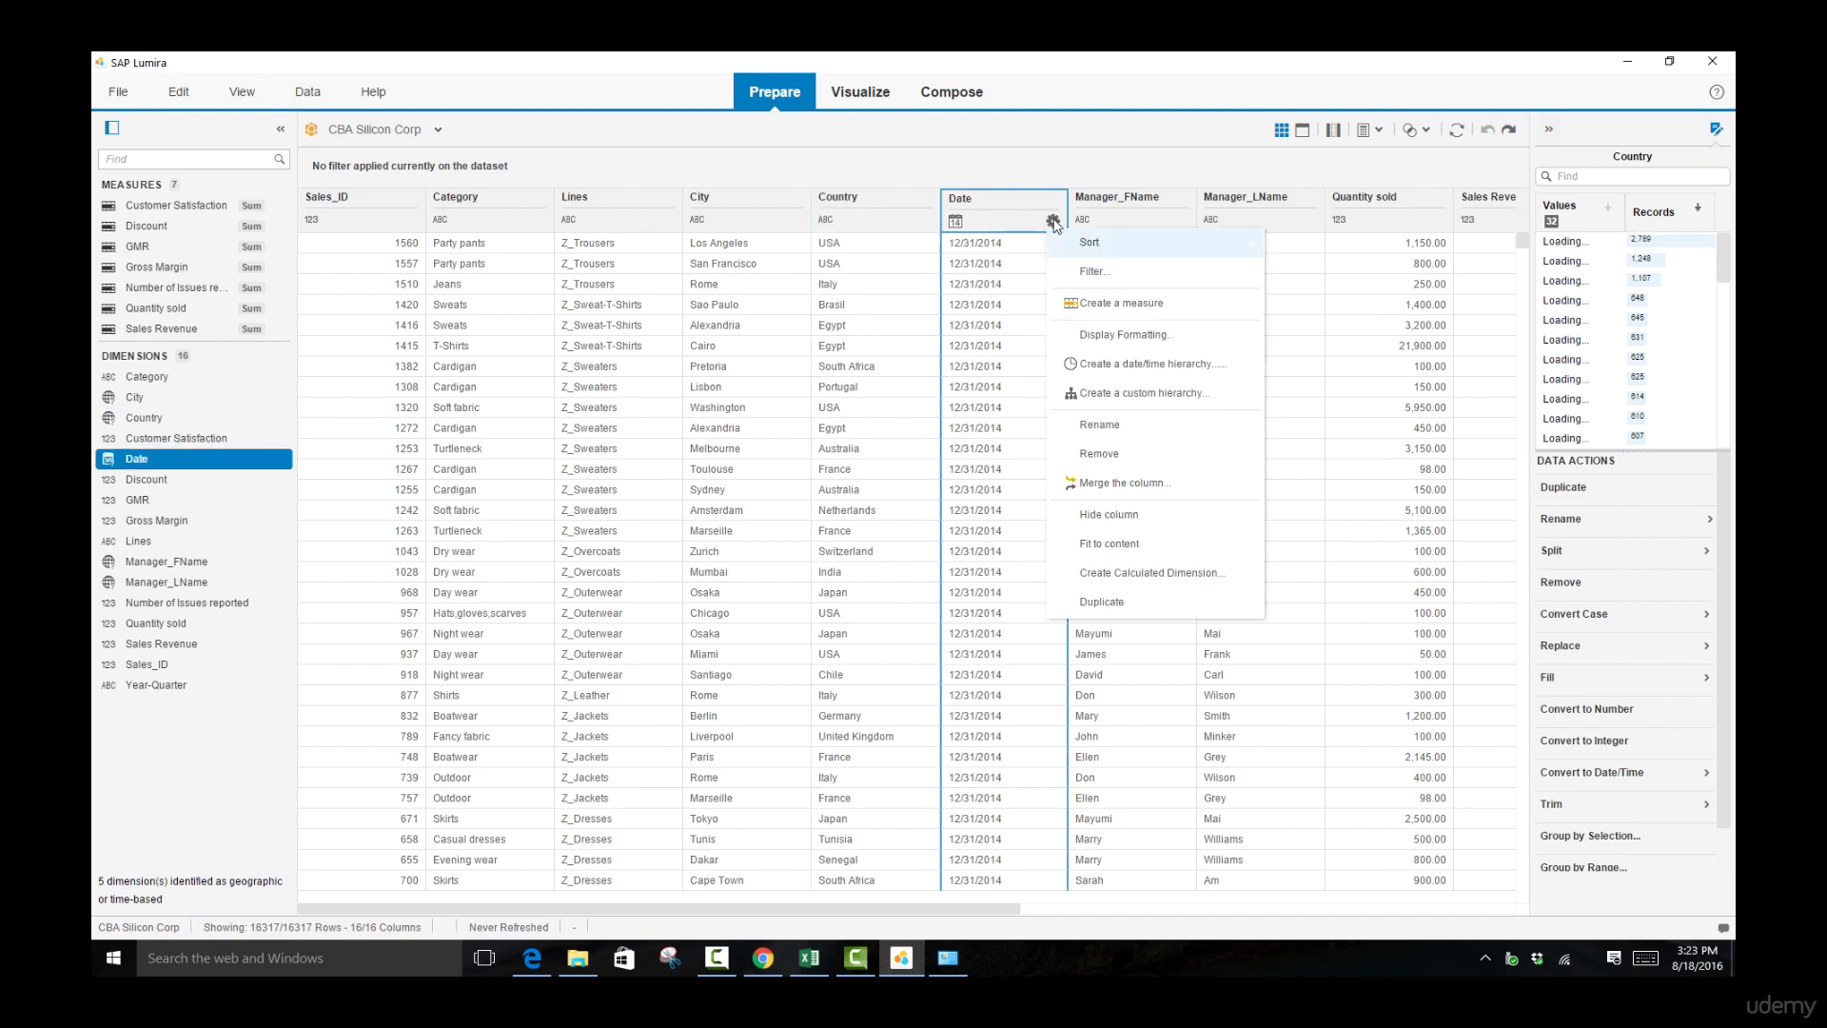
pyautogui.click(1085, 271)
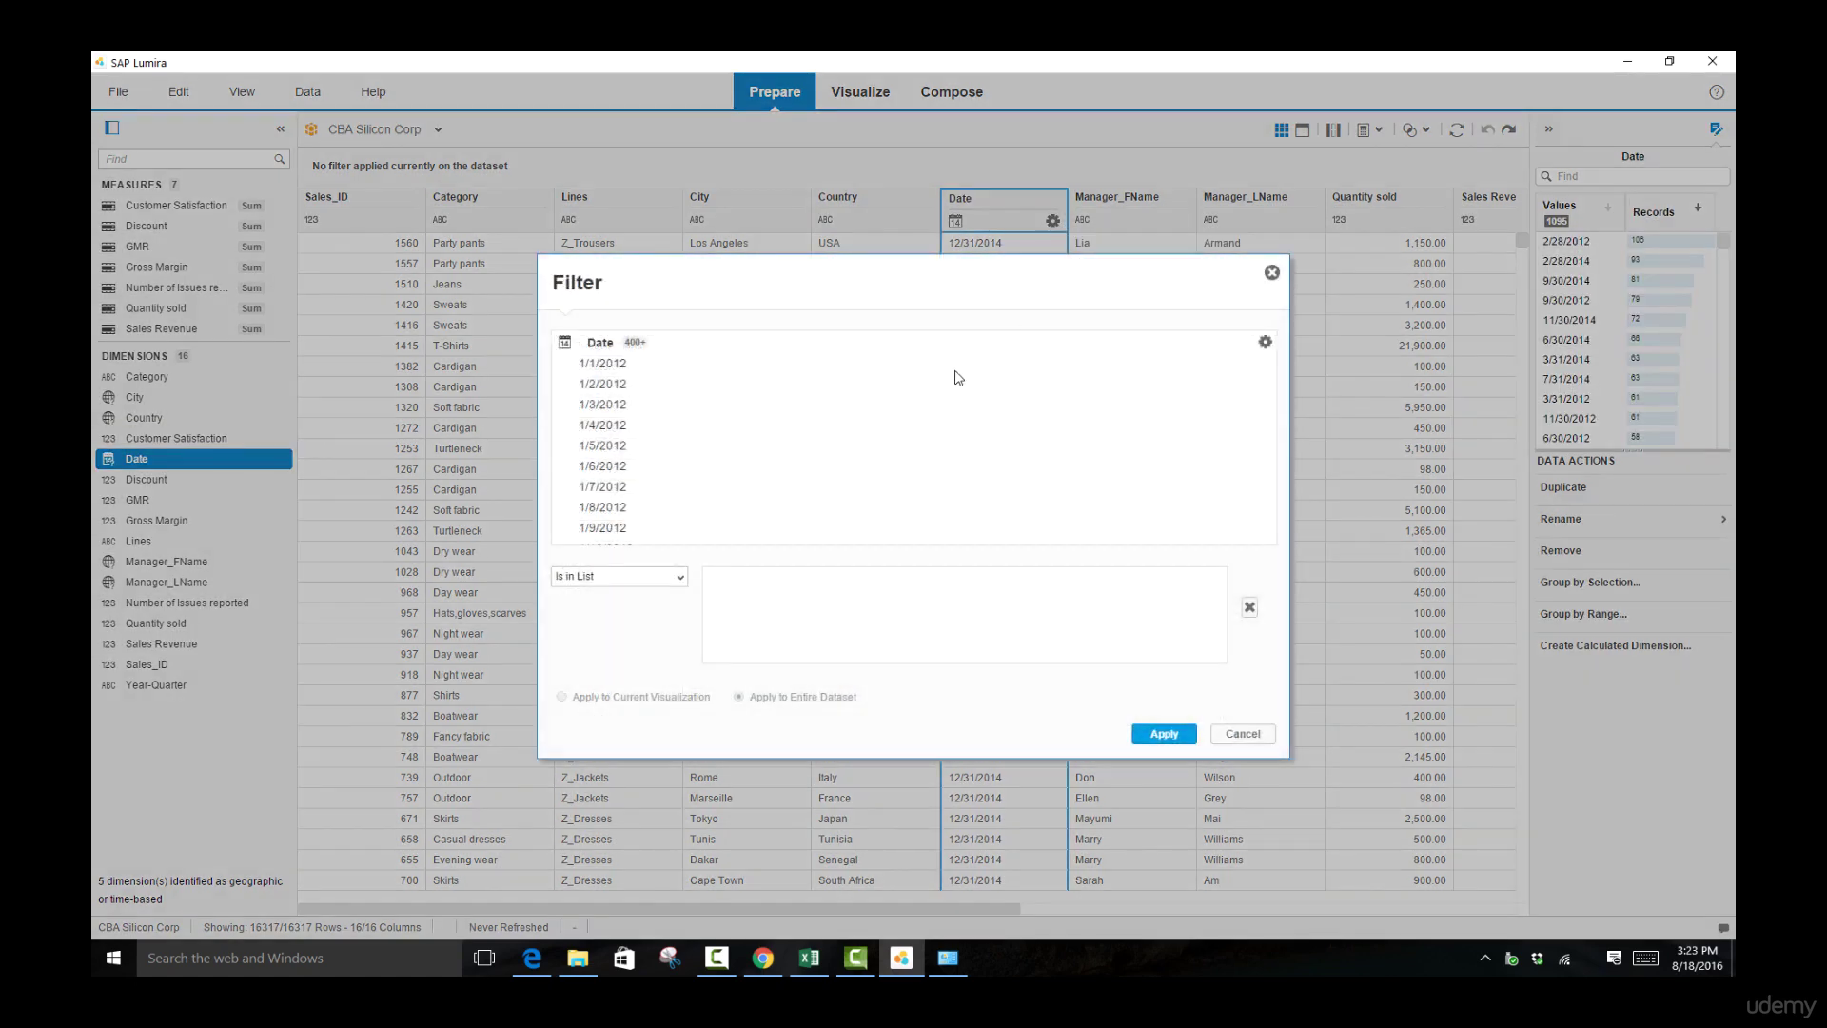
pyautogui.click(681, 578)
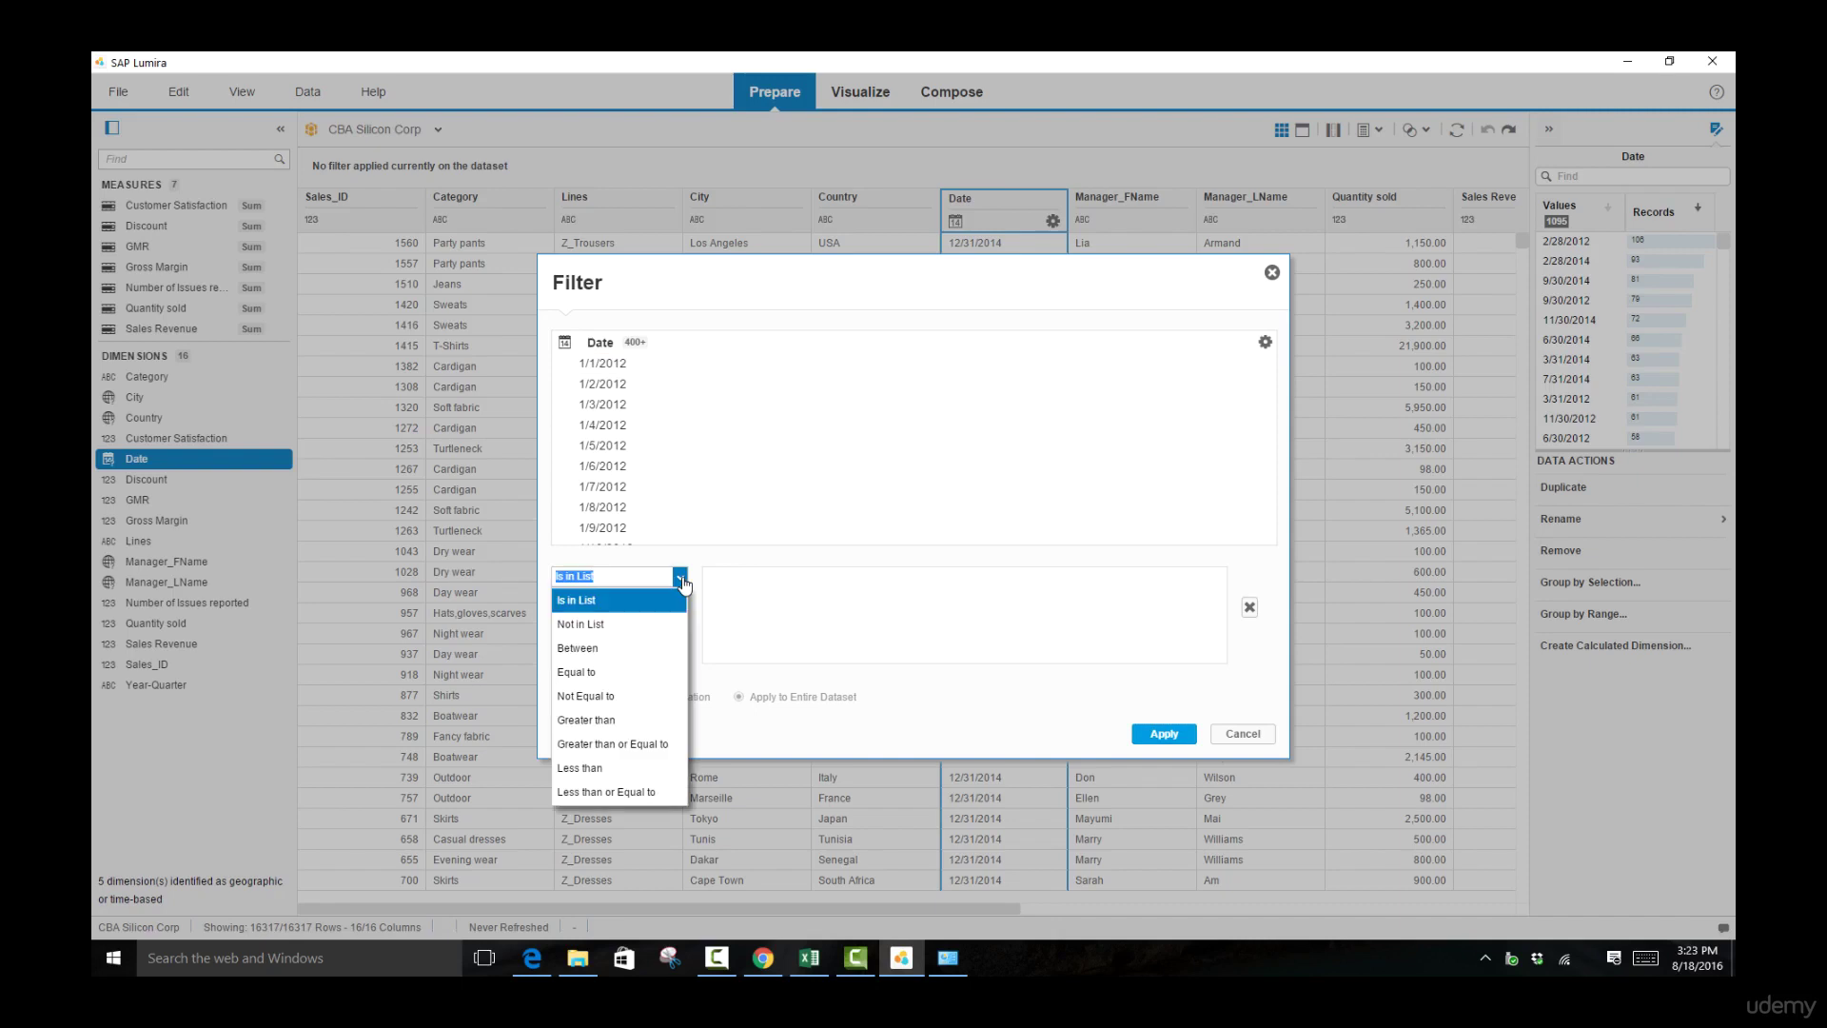
pyautogui.click(587, 607)
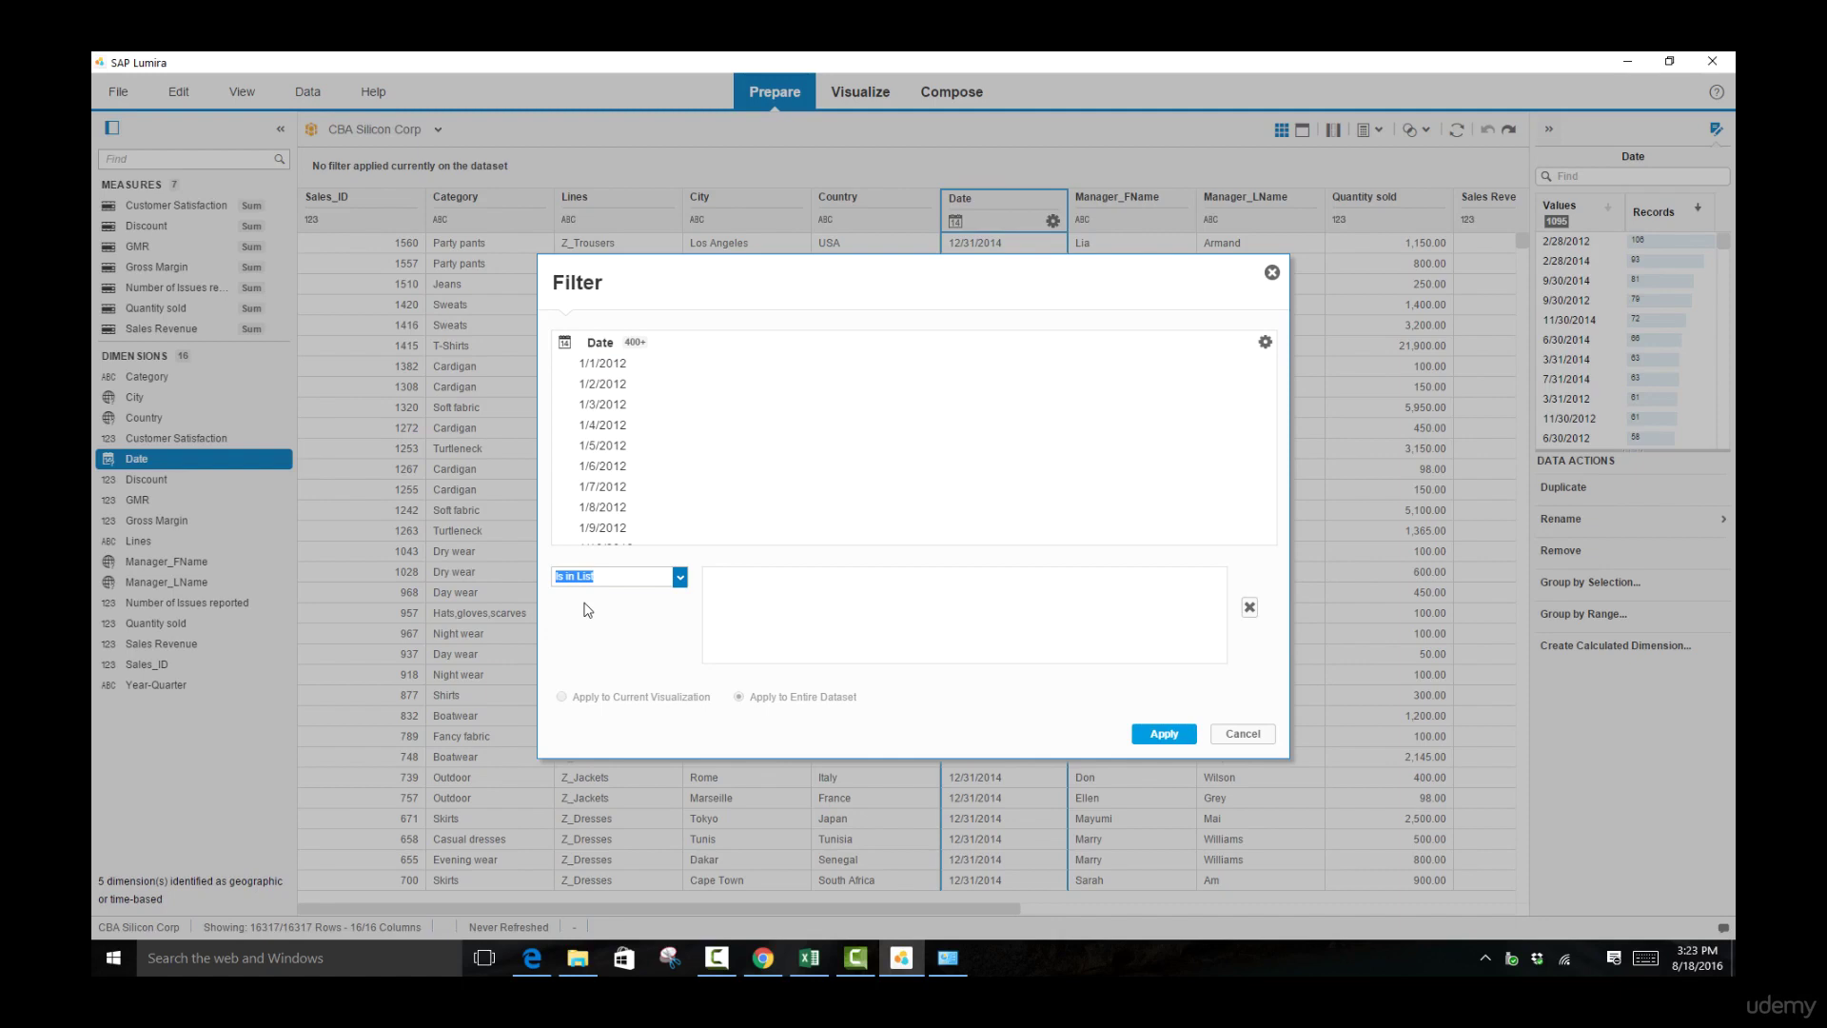
pyautogui.click(603, 404)
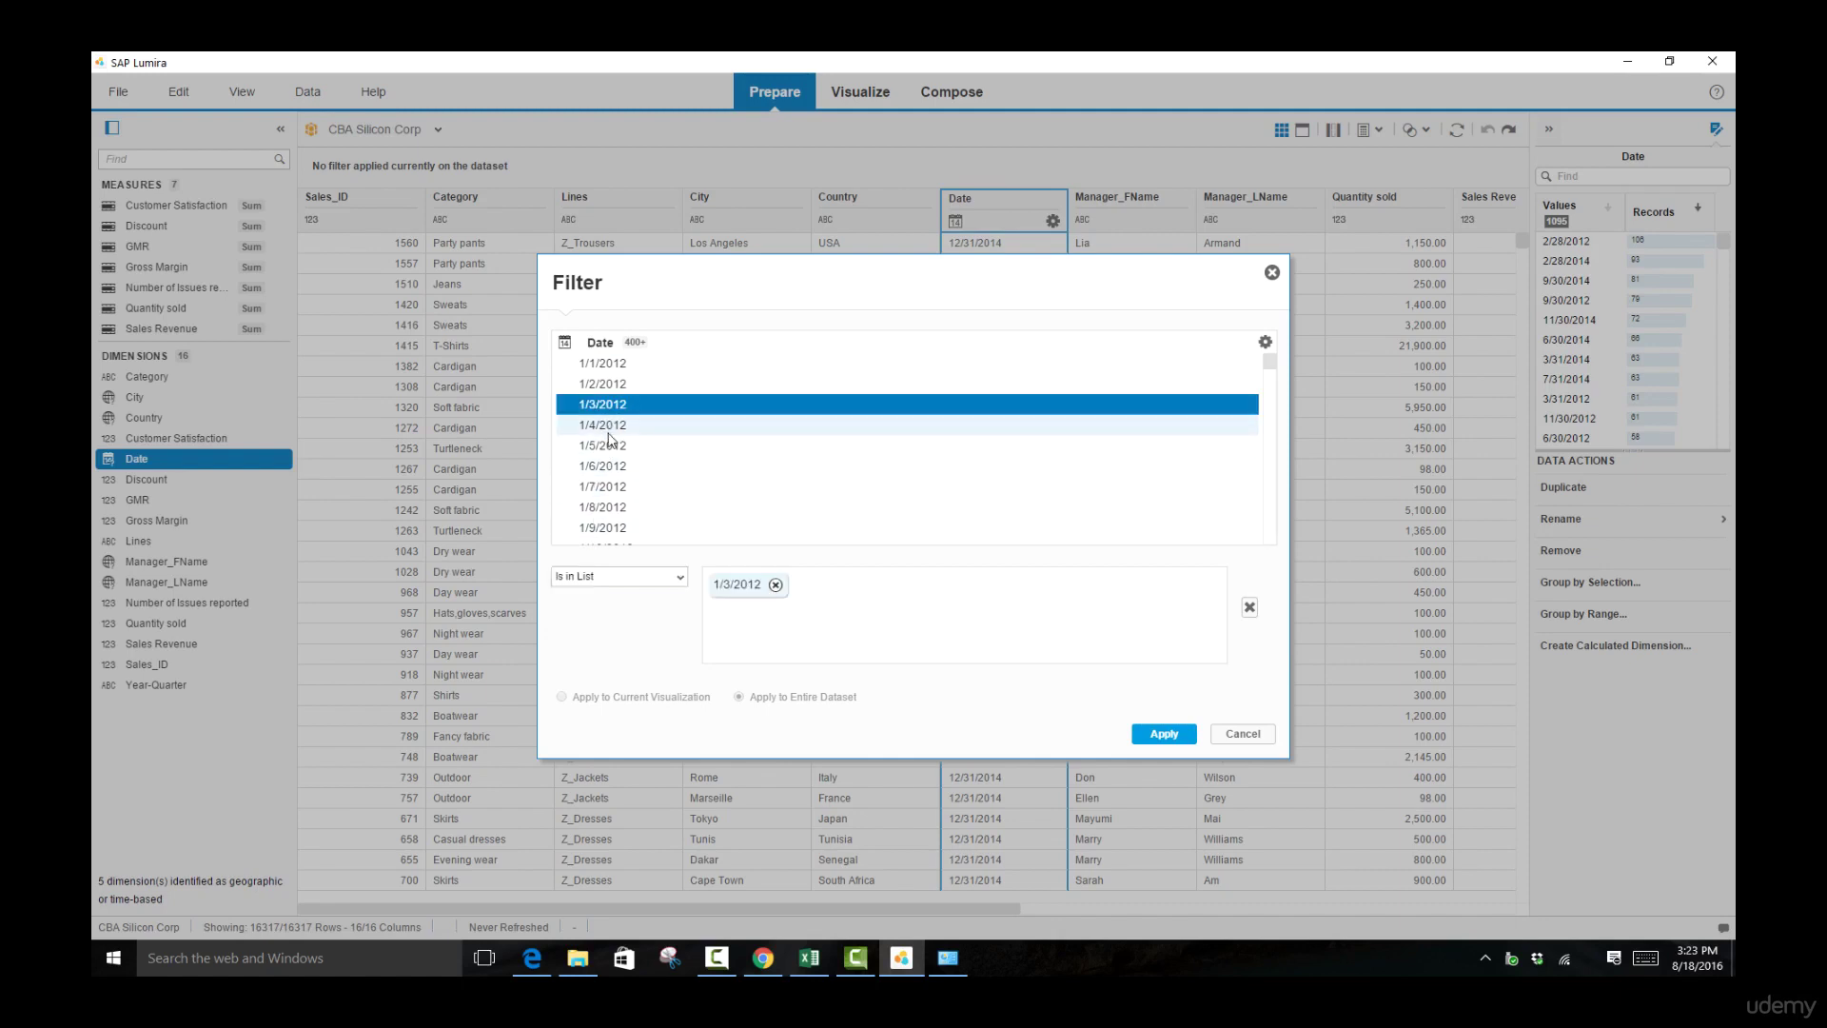
pyautogui.click(607, 468)
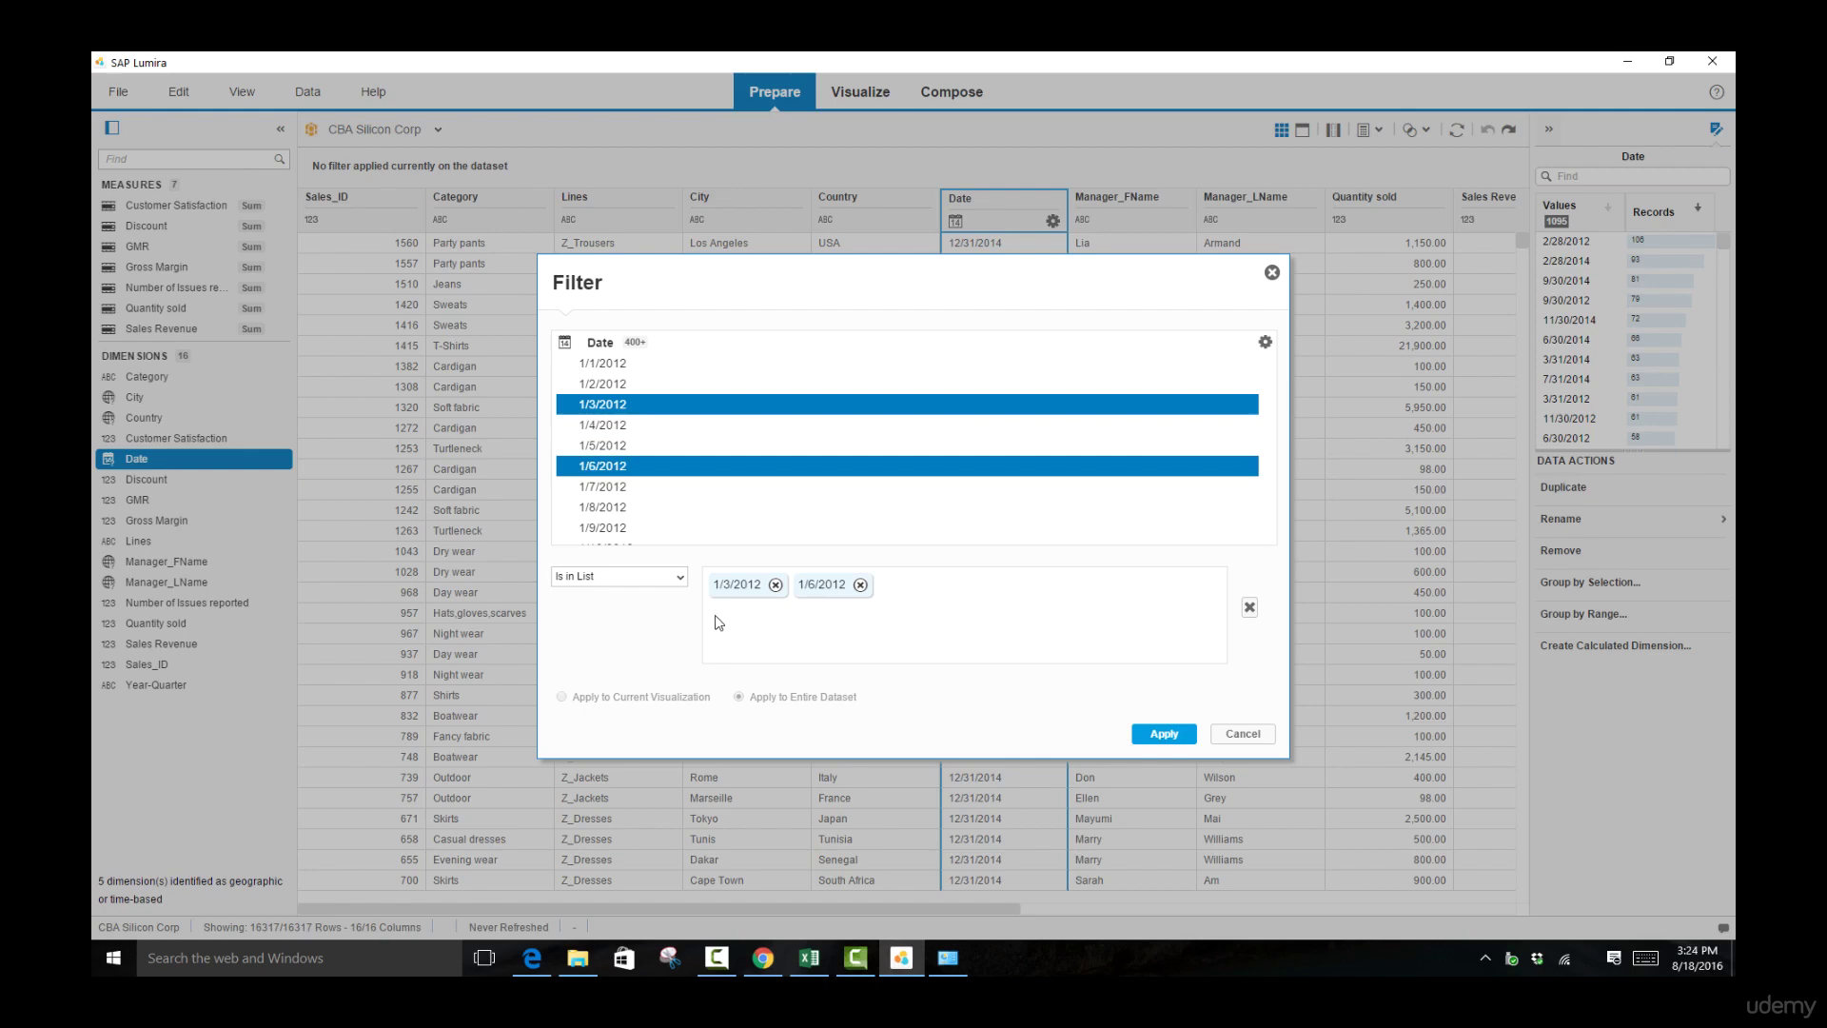
pyautogui.click(1153, 735)
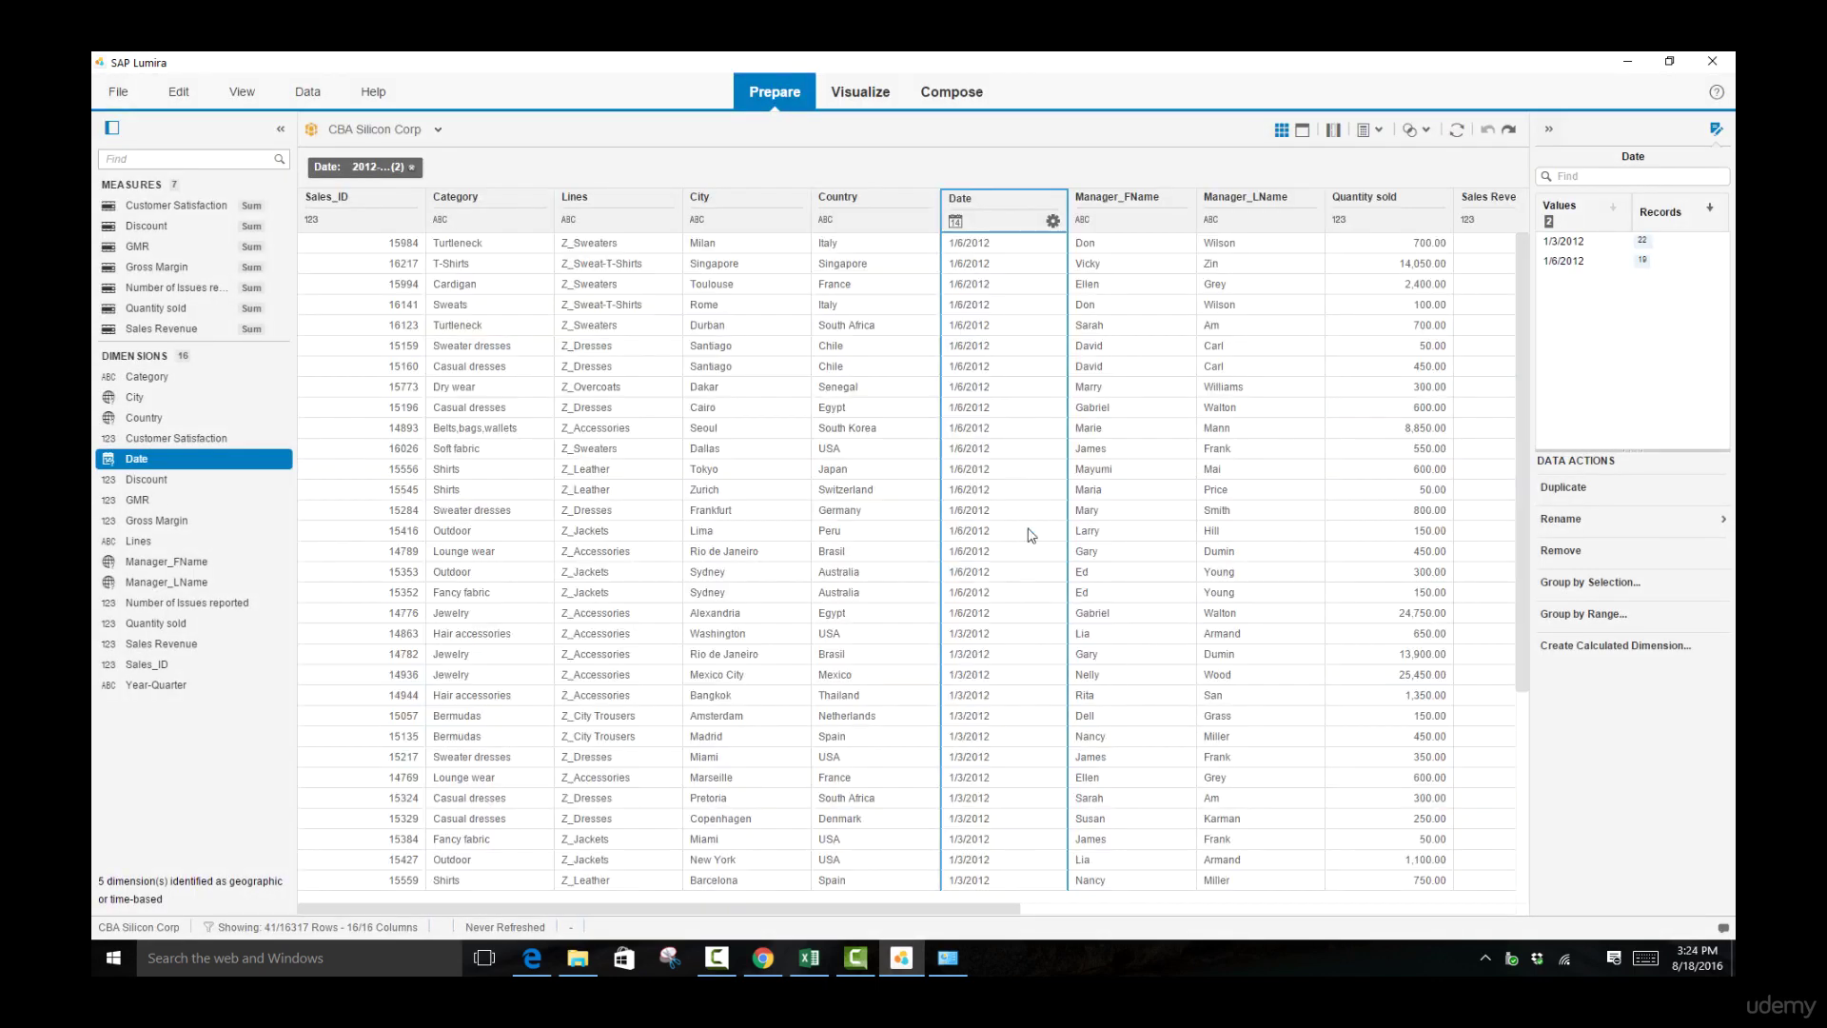
# Check the Date values in the filtered Egypt and Netherlands rows.
pyautogui.click(1019, 523)
pyautogui.scroll(-3, 1019, 523)
pyautogui.click(963, 428)
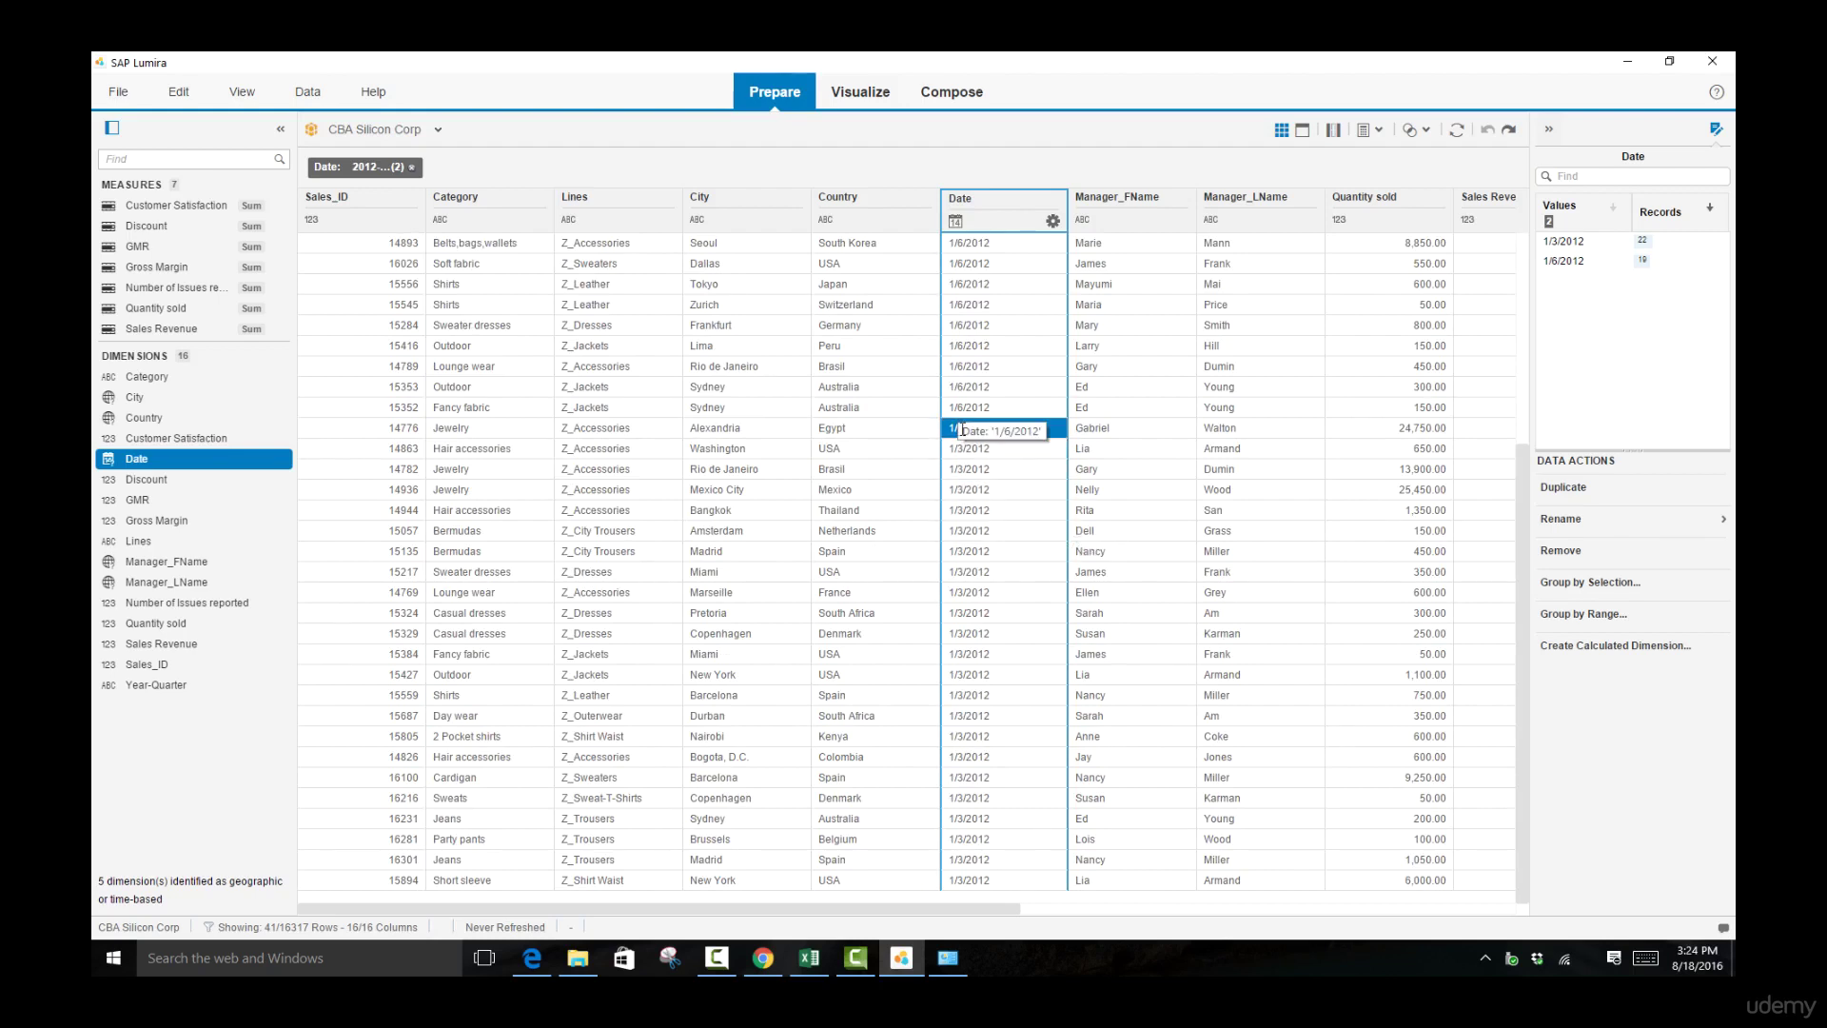
pyautogui.click(956, 529)
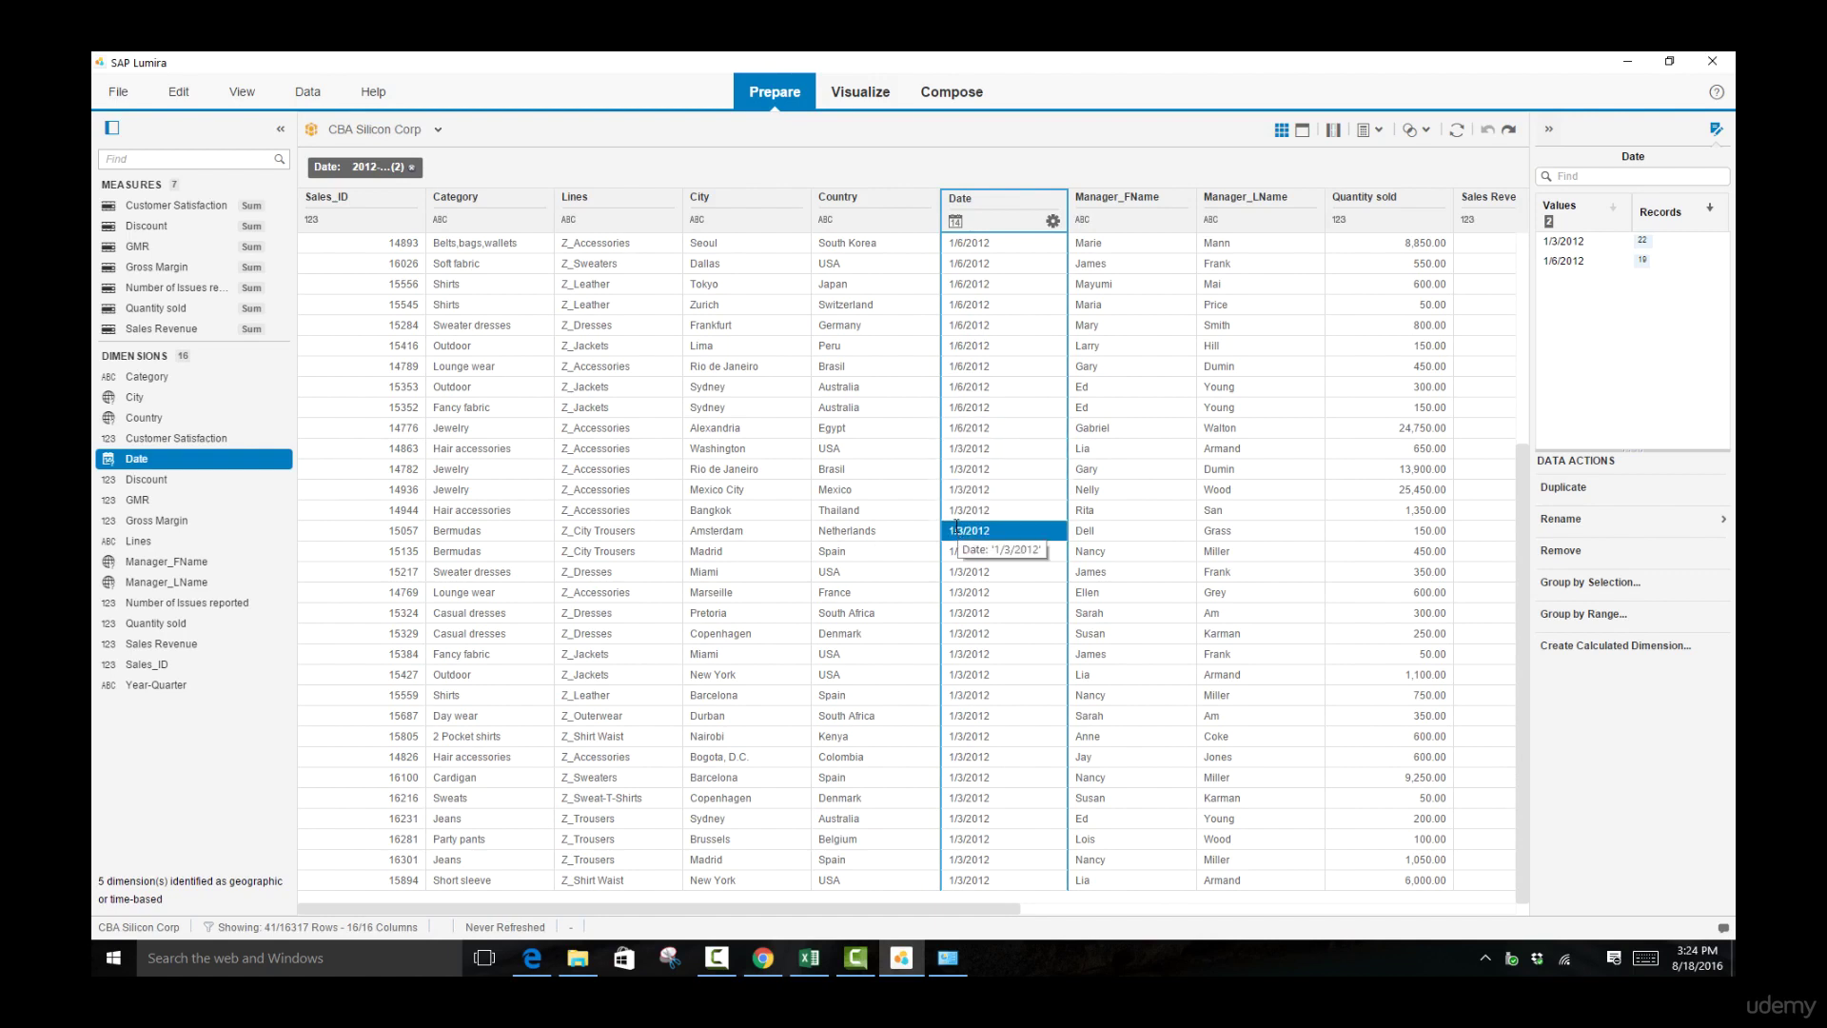
pyautogui.click(1056, 231)
# Change the Date filter condition to Not in List, keeping 1/3/2012 and 1/6/2012 selected.
pyautogui.click(1068, 276)
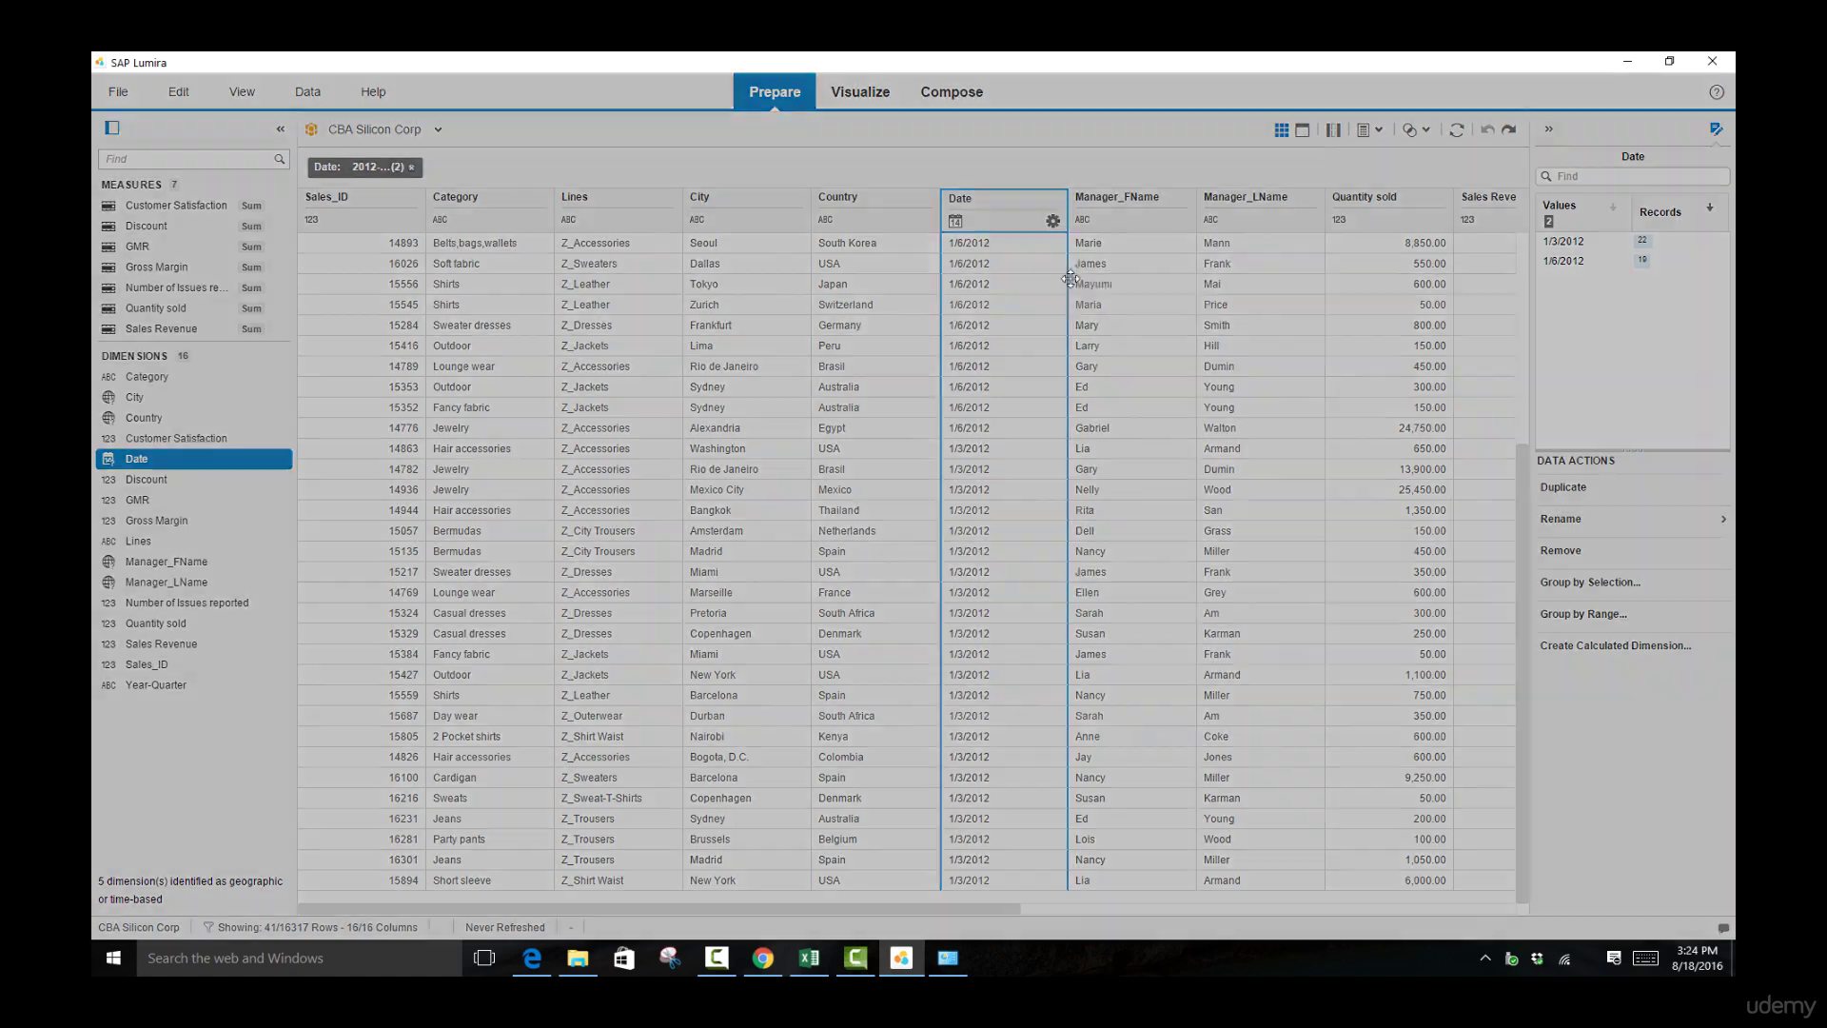
pyautogui.click(680, 575)
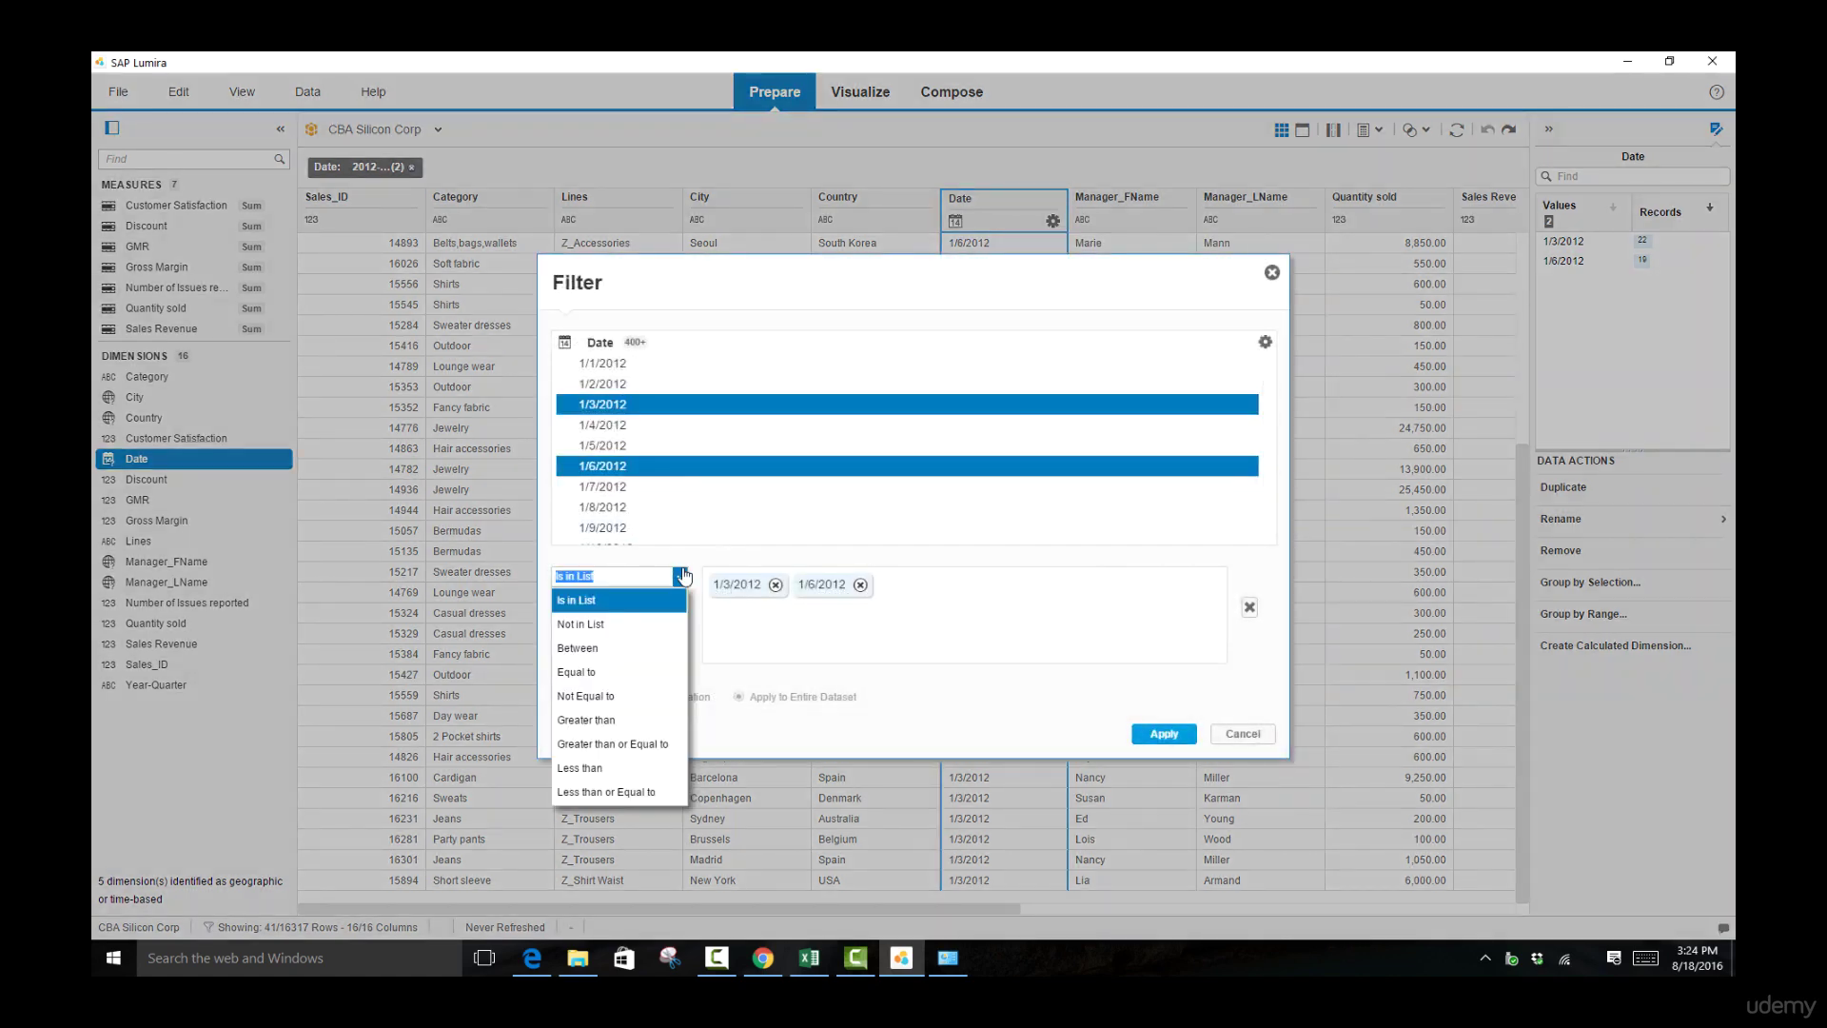
pyautogui.click(663, 626)
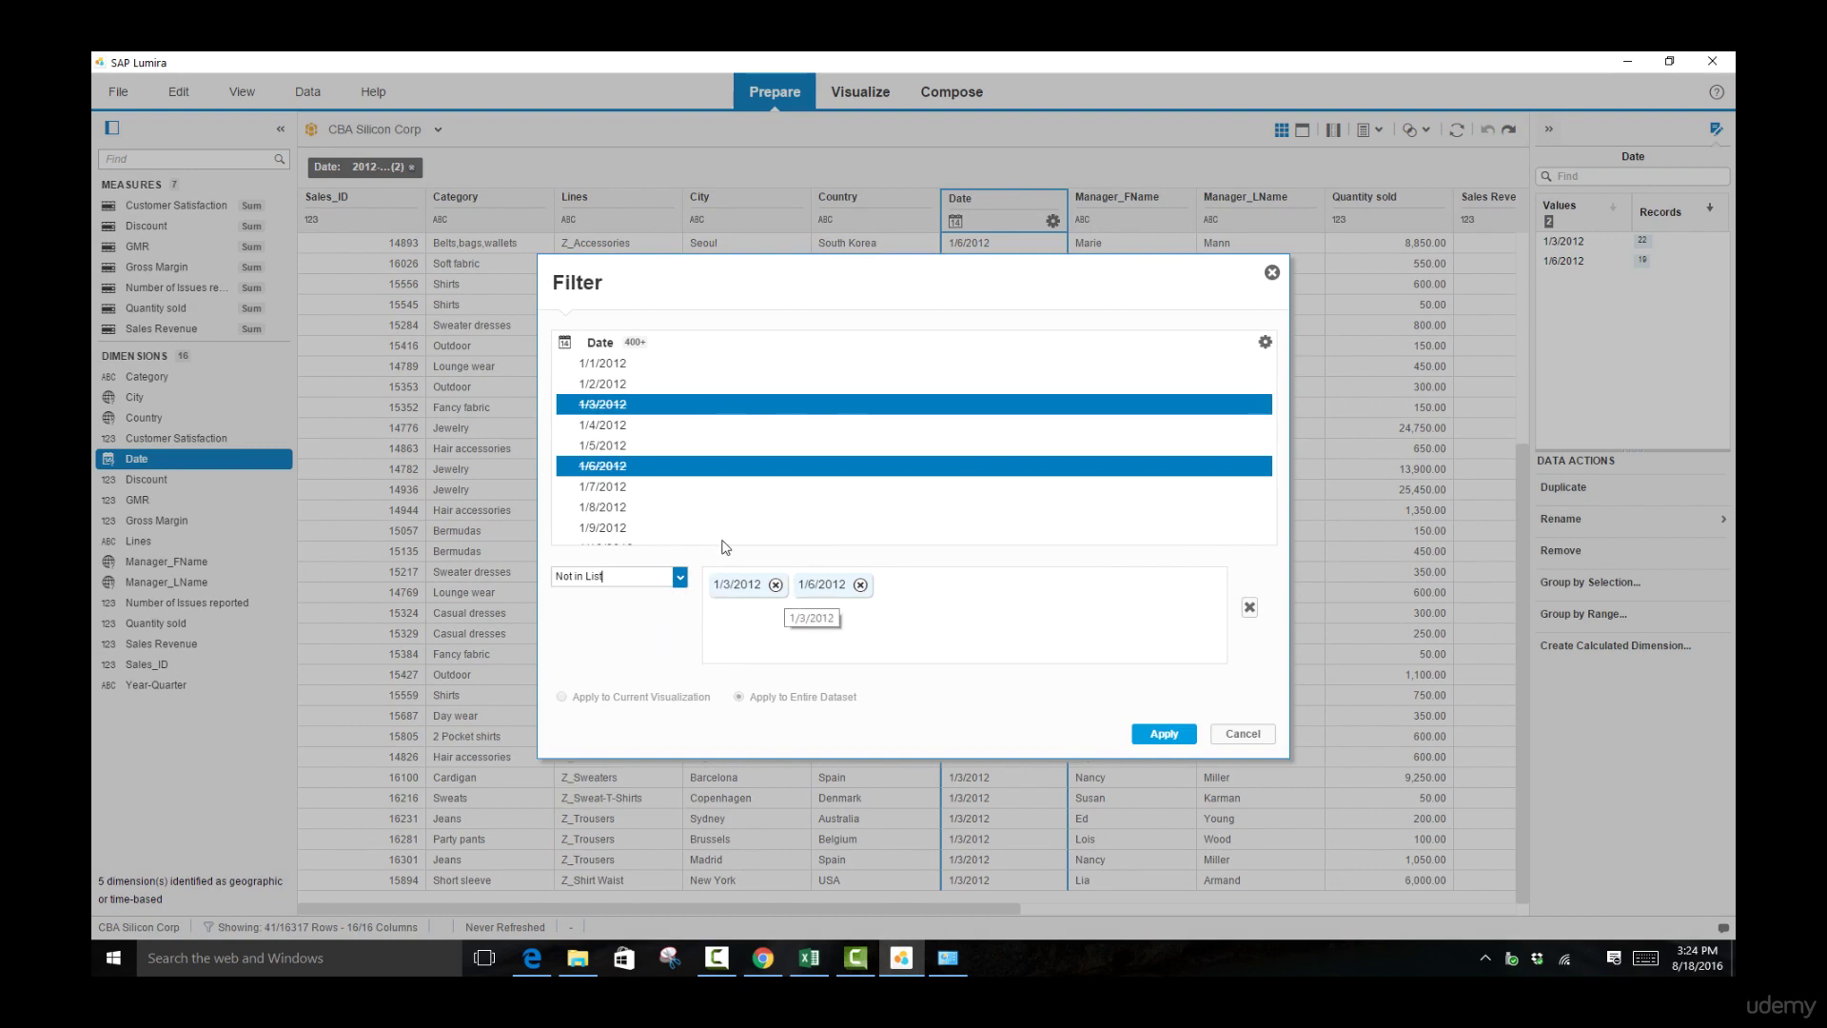
pyautogui.click(601, 406)
pyautogui.click(609, 409)
pyautogui.click(611, 469)
pyautogui.click(680, 576)
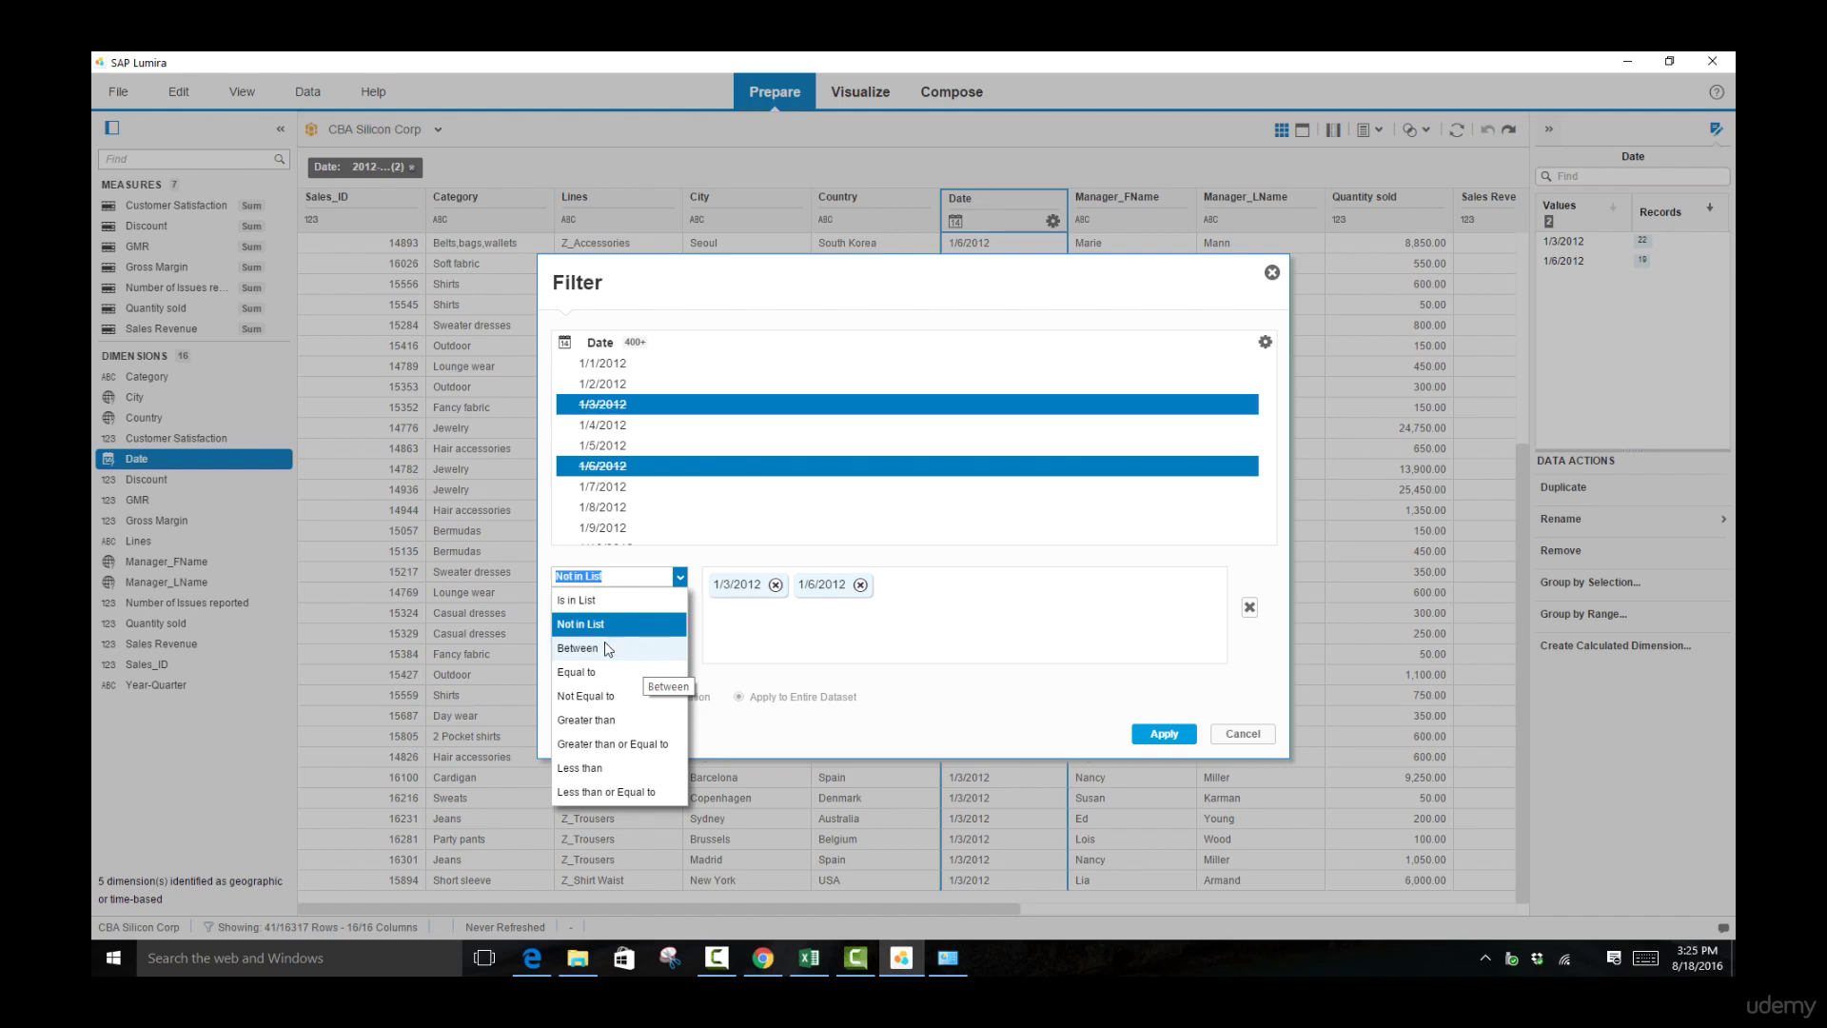
# Switch the Date filter to Between and set the start date to 1/1/2013.
pyautogui.click(619, 652)
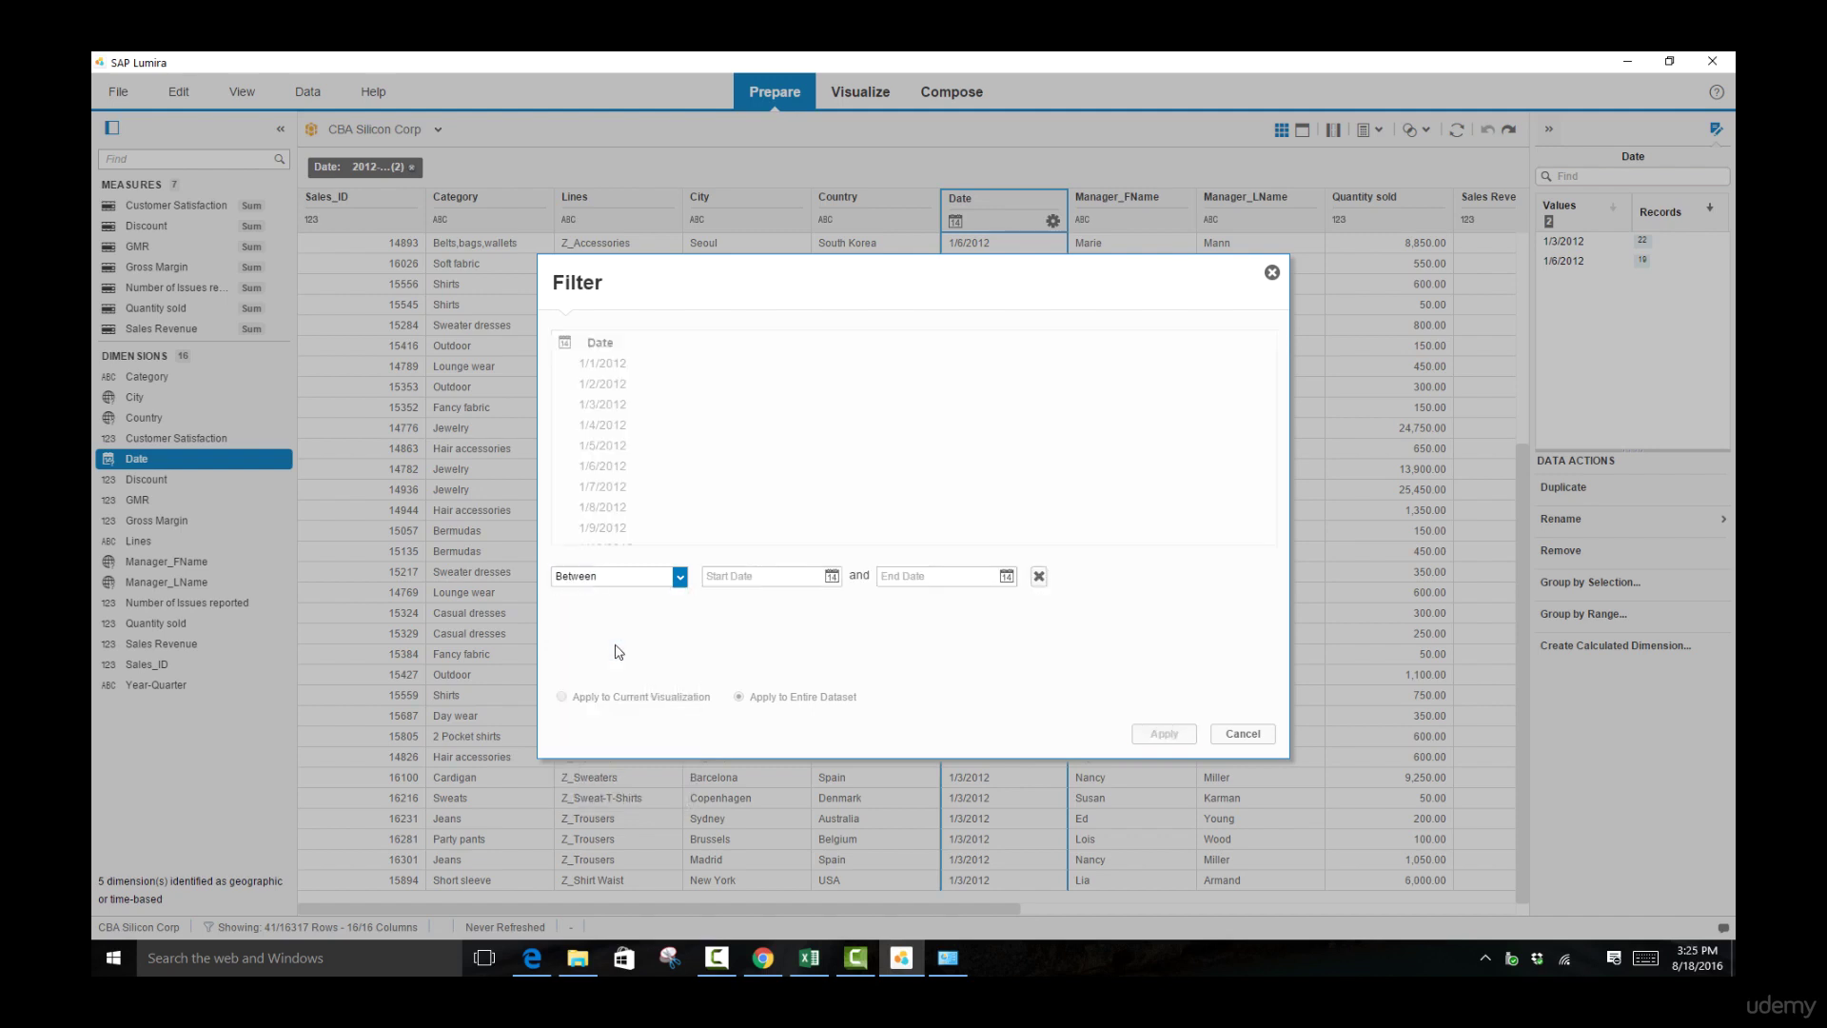
pyautogui.click(768, 576)
pyautogui.click(831, 575)
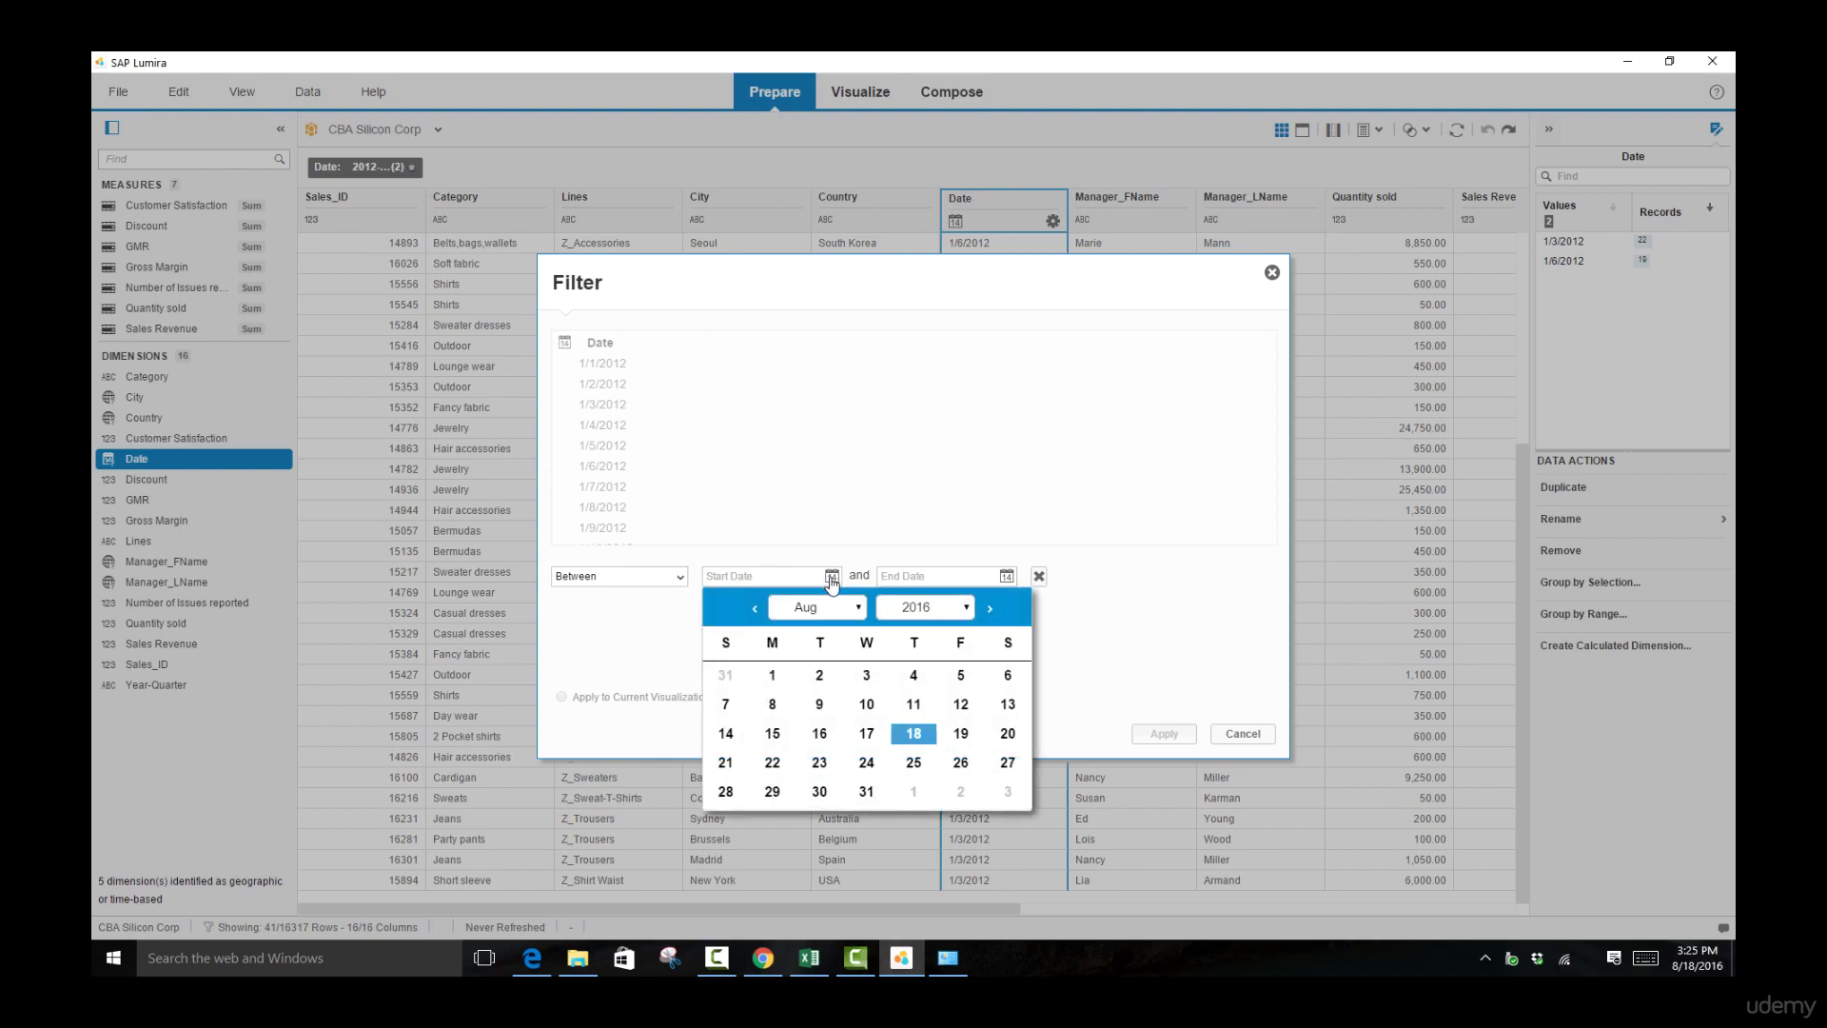
pyautogui.click(830, 602)
pyautogui.click(829, 628)
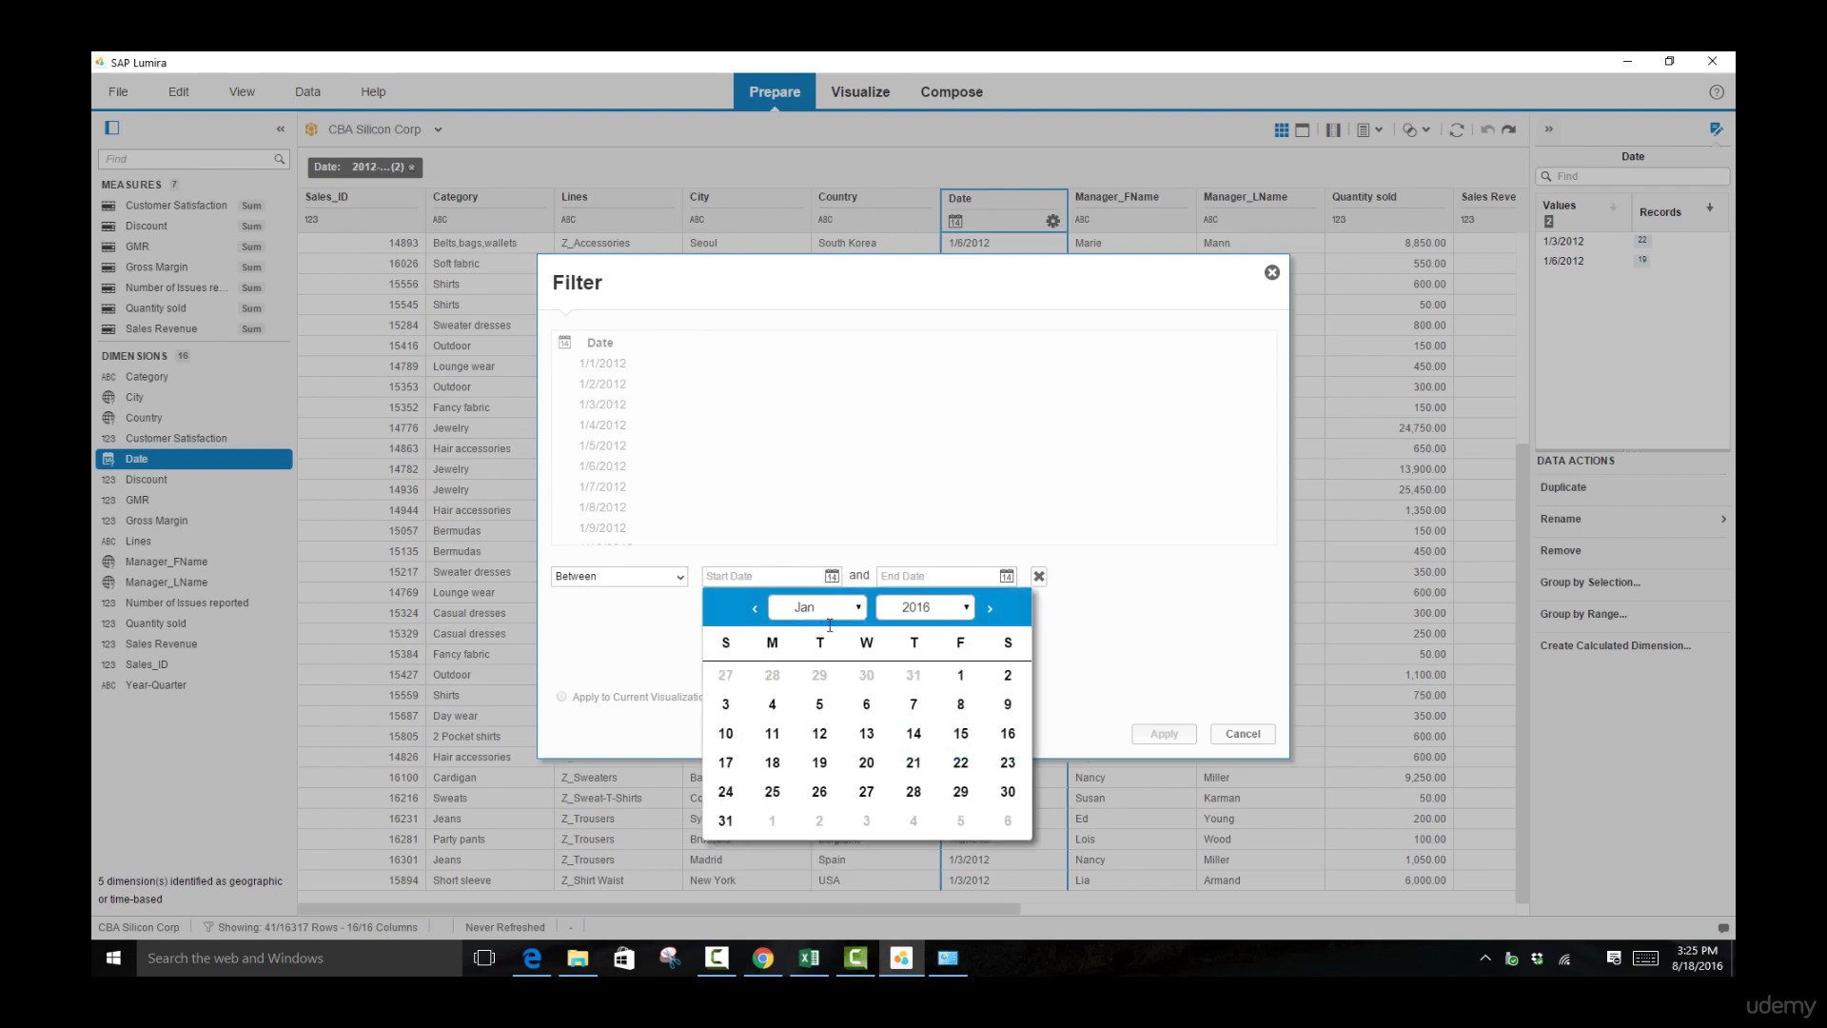
pyautogui.click(893, 604)
pyautogui.click(908, 366)
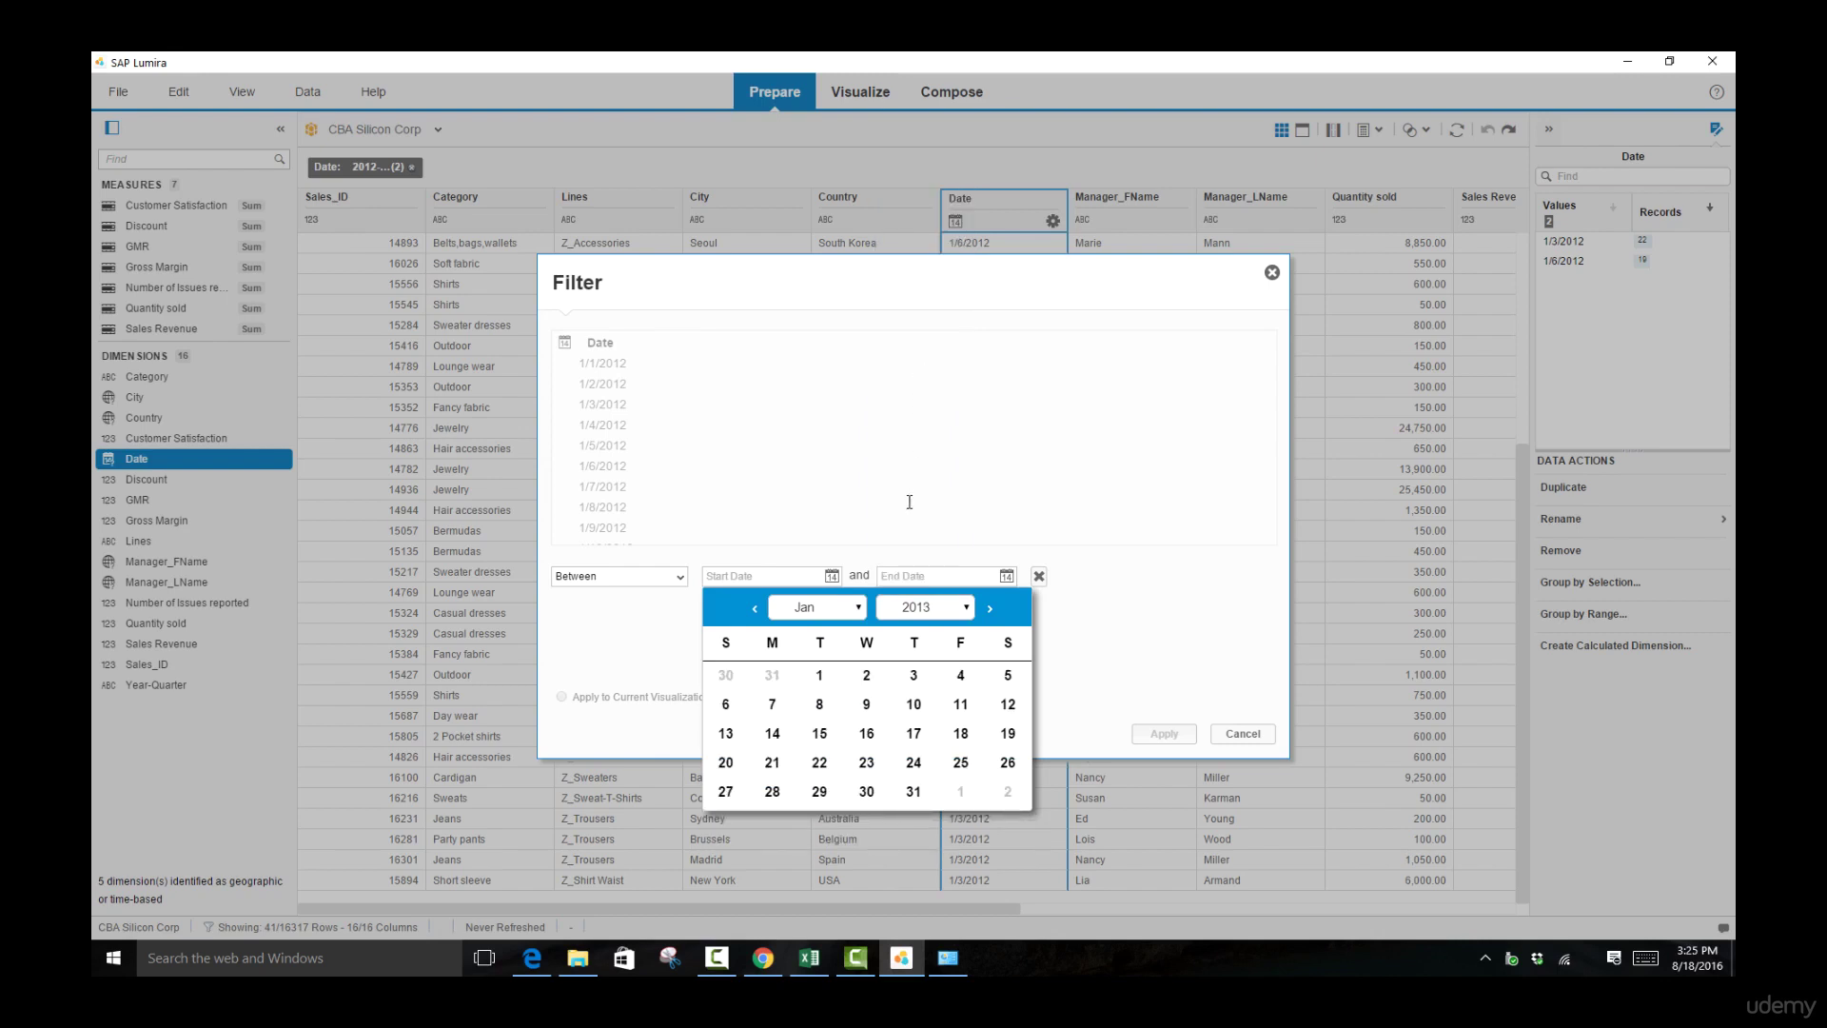
pyautogui.click(819, 674)
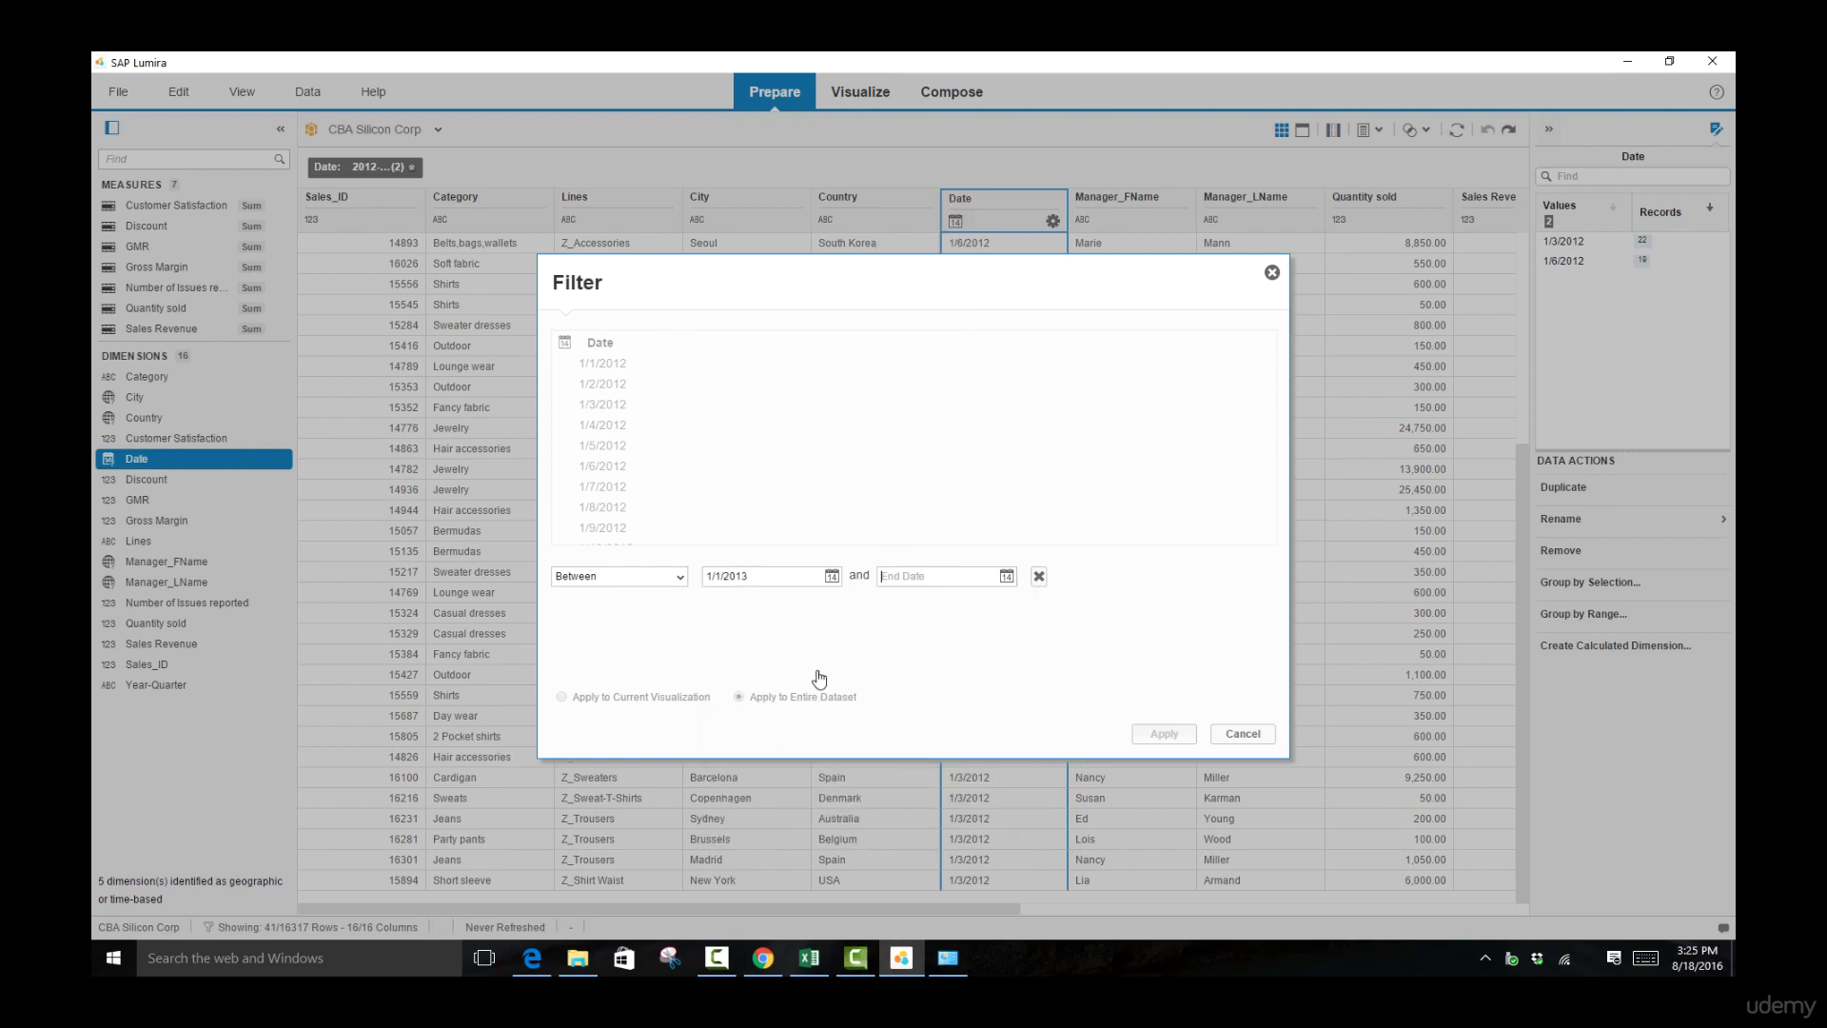
# Set the end date to 12/31/2013 and apply the range filter.
pyautogui.click(1005, 577)
pyautogui.click(992, 607)
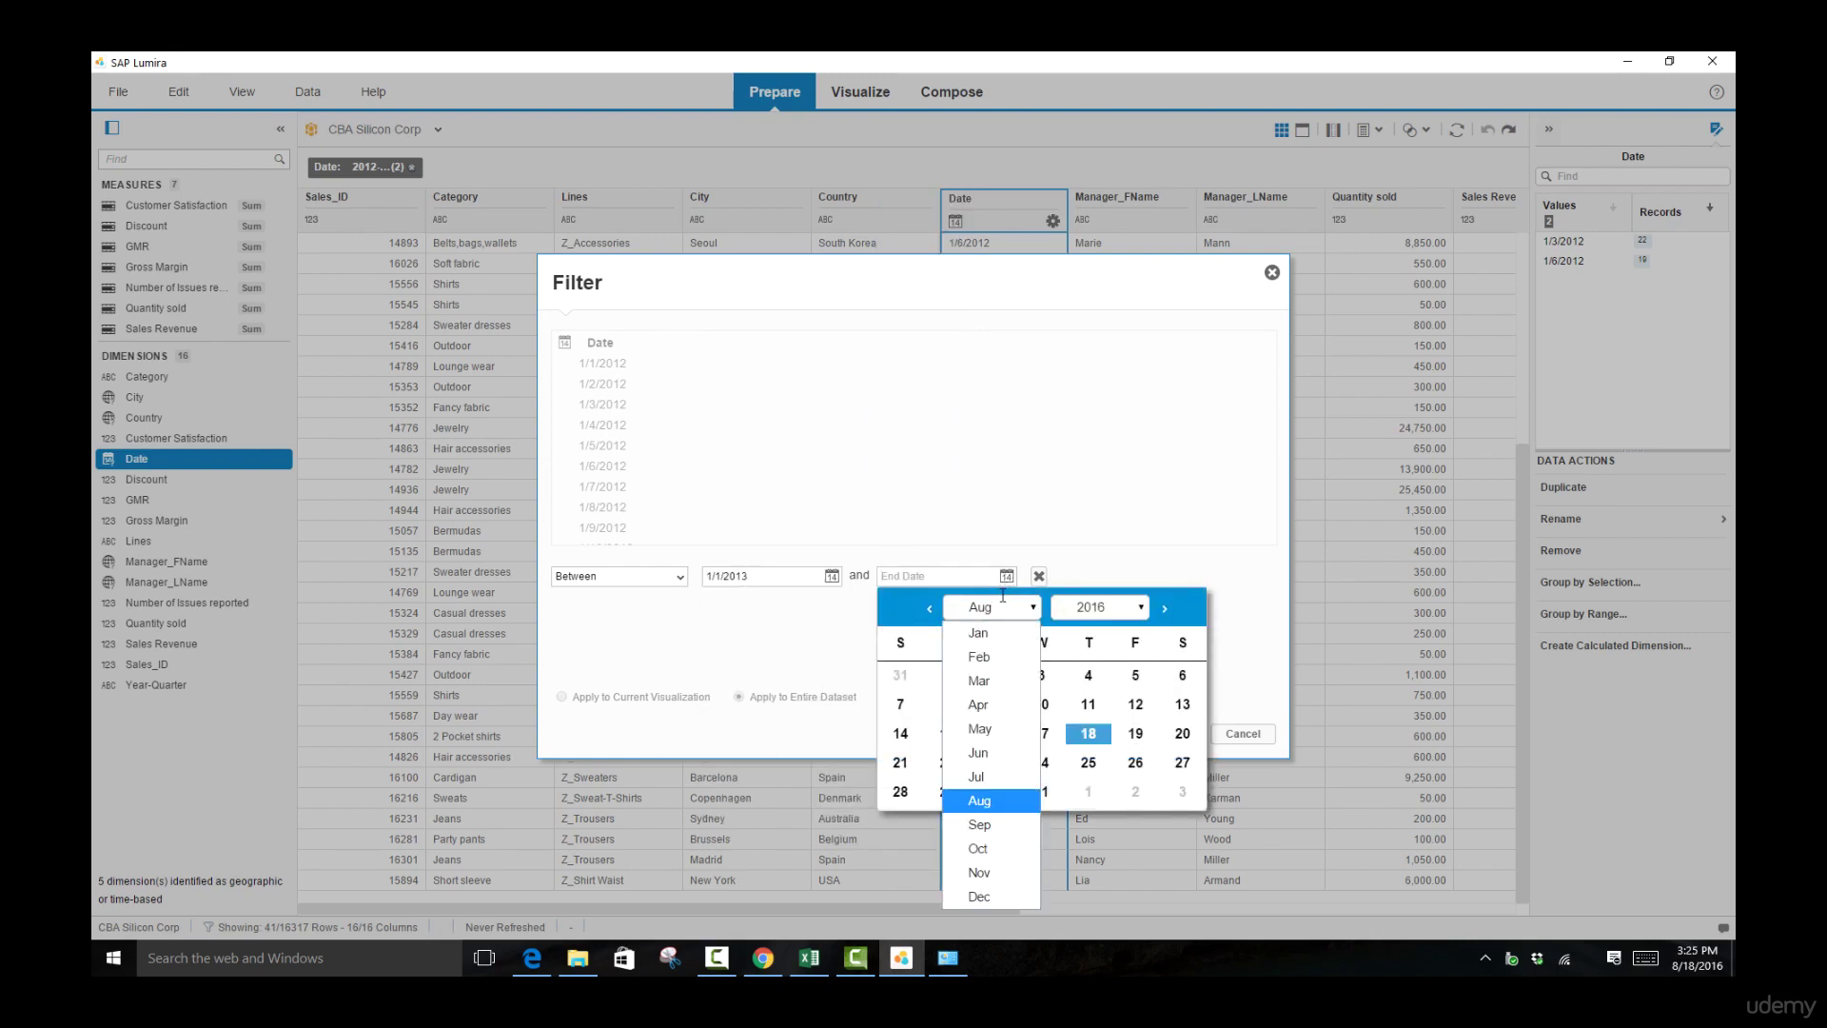
pyautogui.click(979, 896)
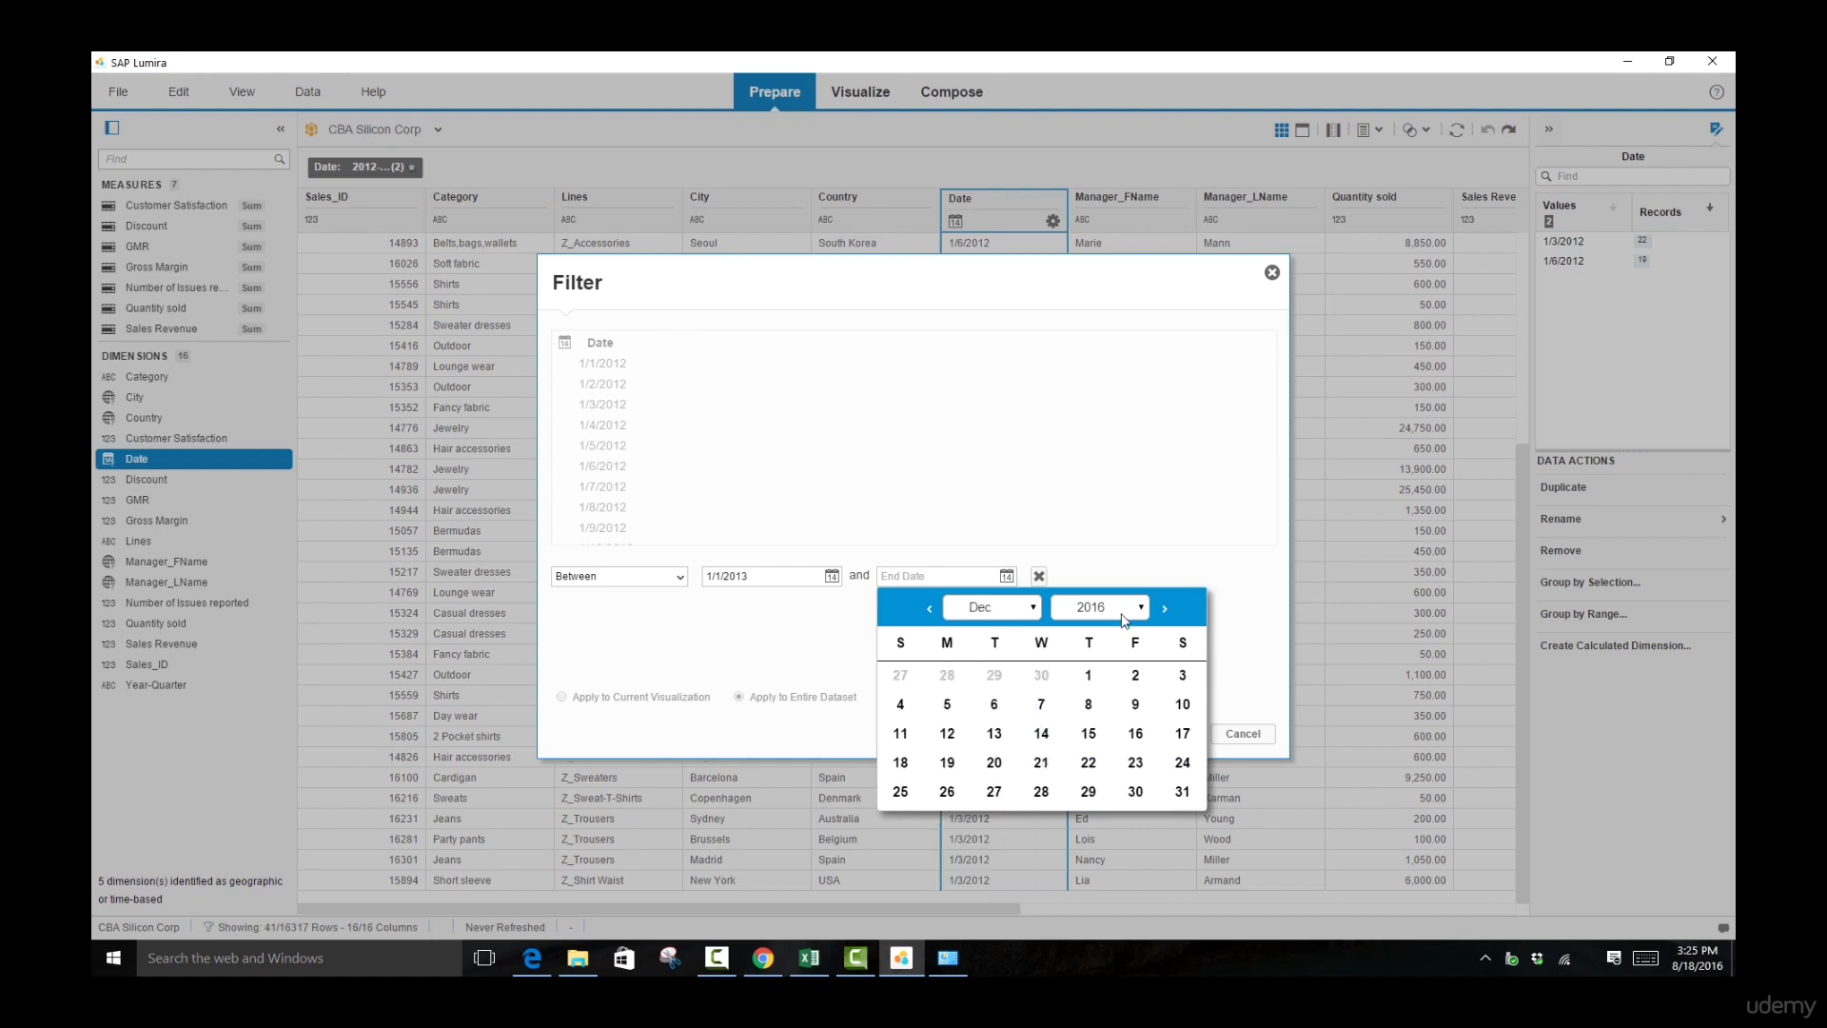
pyautogui.click(1125, 608)
pyautogui.click(1102, 368)
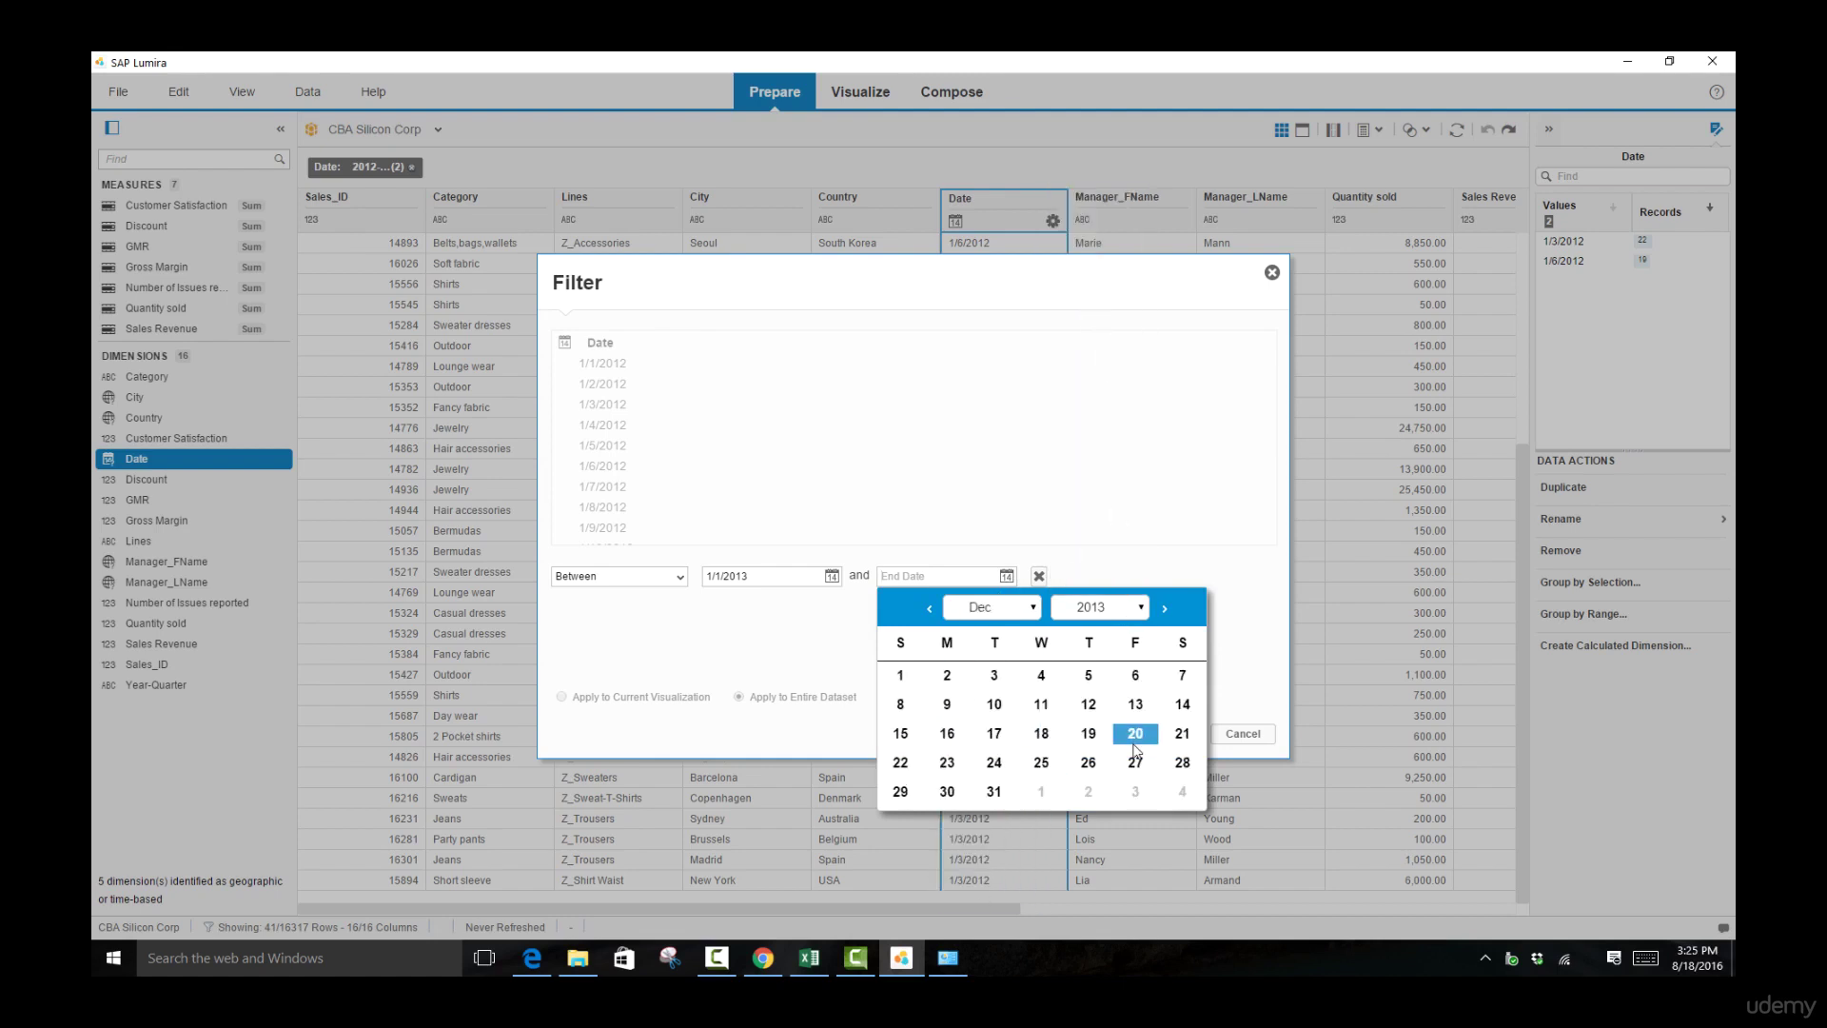
pyautogui.click(993, 792)
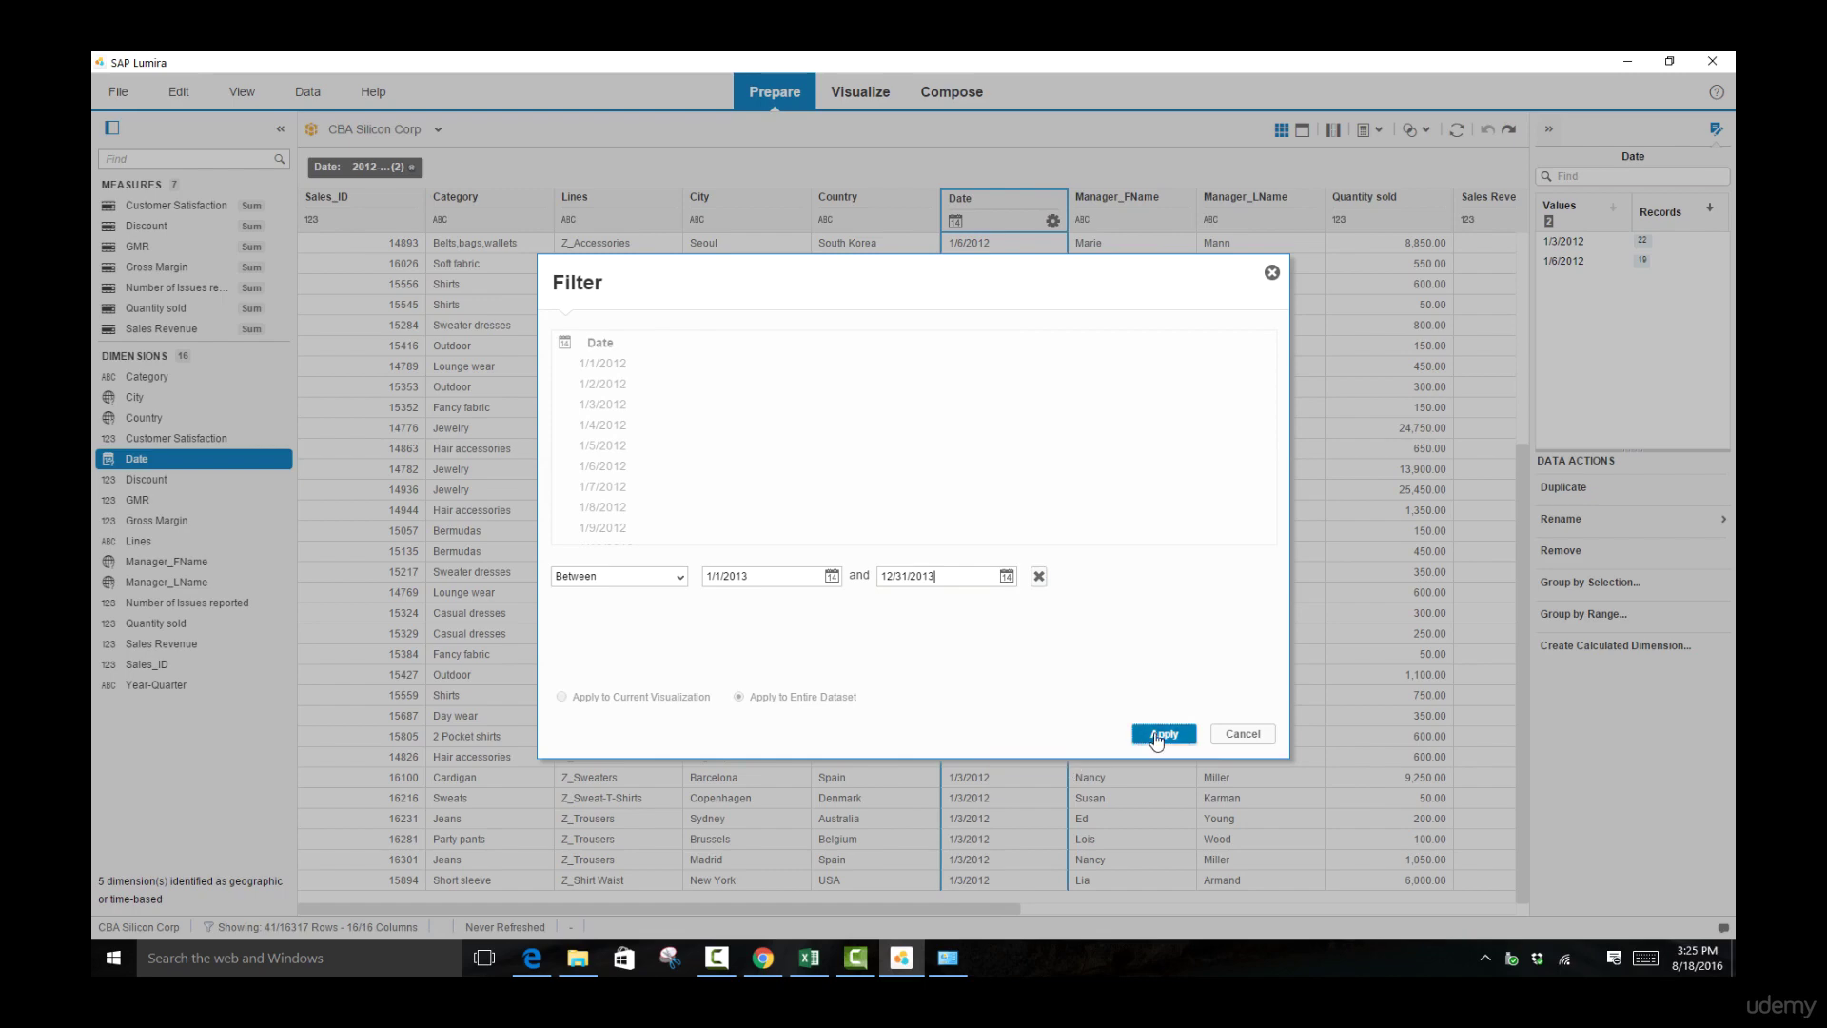
pyautogui.click(1157, 738)
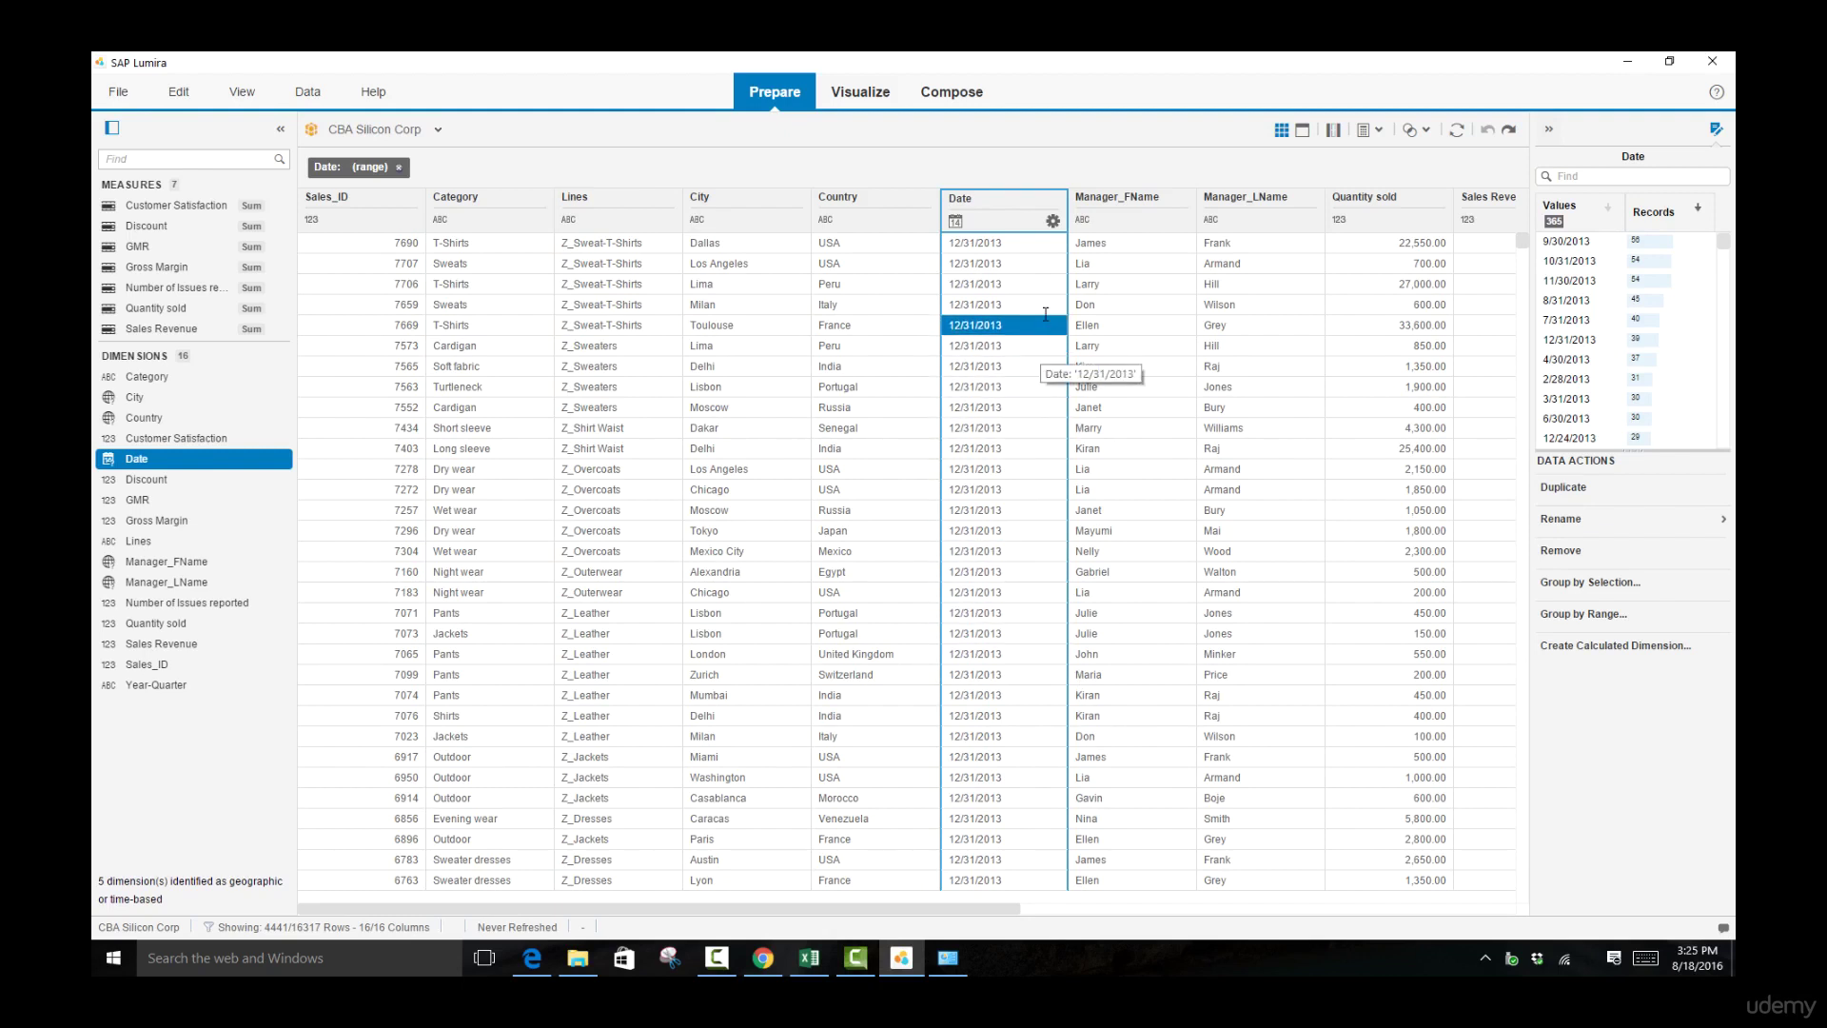
# Sort the Date column ascending, then change its sort order so 12/31/2013 rows lead.
pyautogui.click(1052, 221)
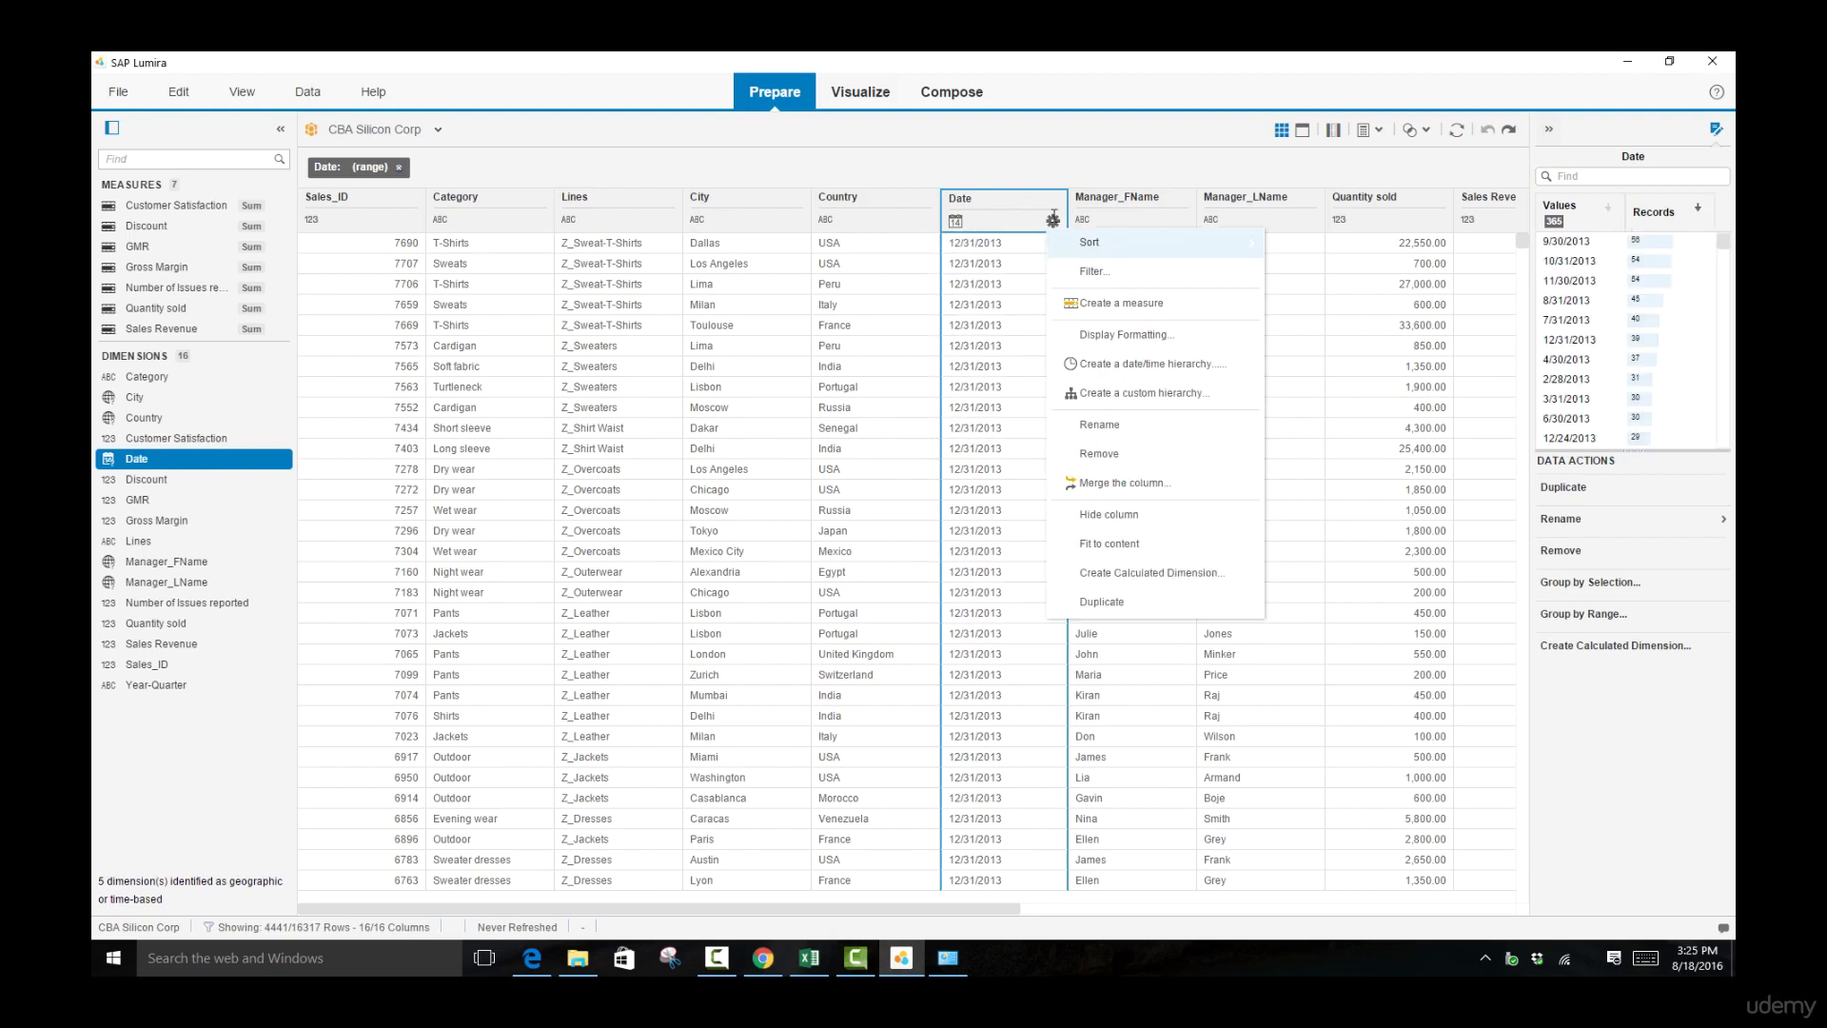
pyautogui.moveTo(1082, 241)
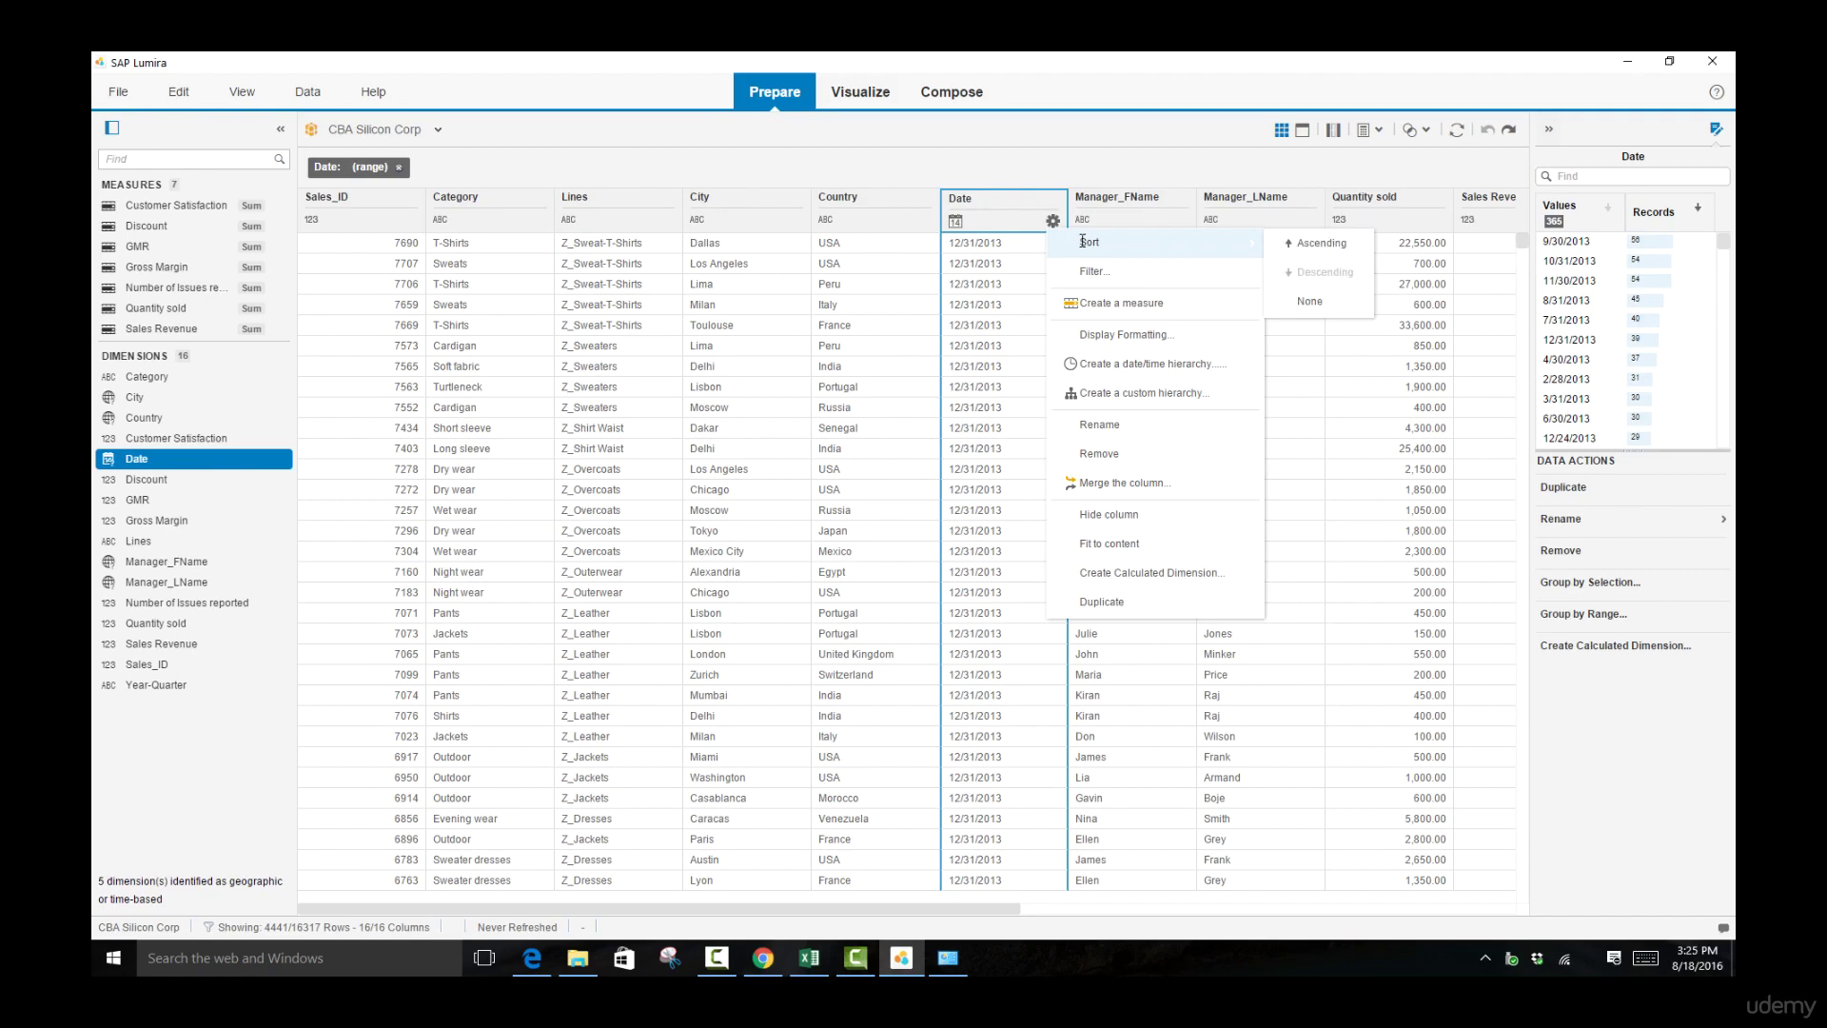
pyautogui.click(1292, 241)
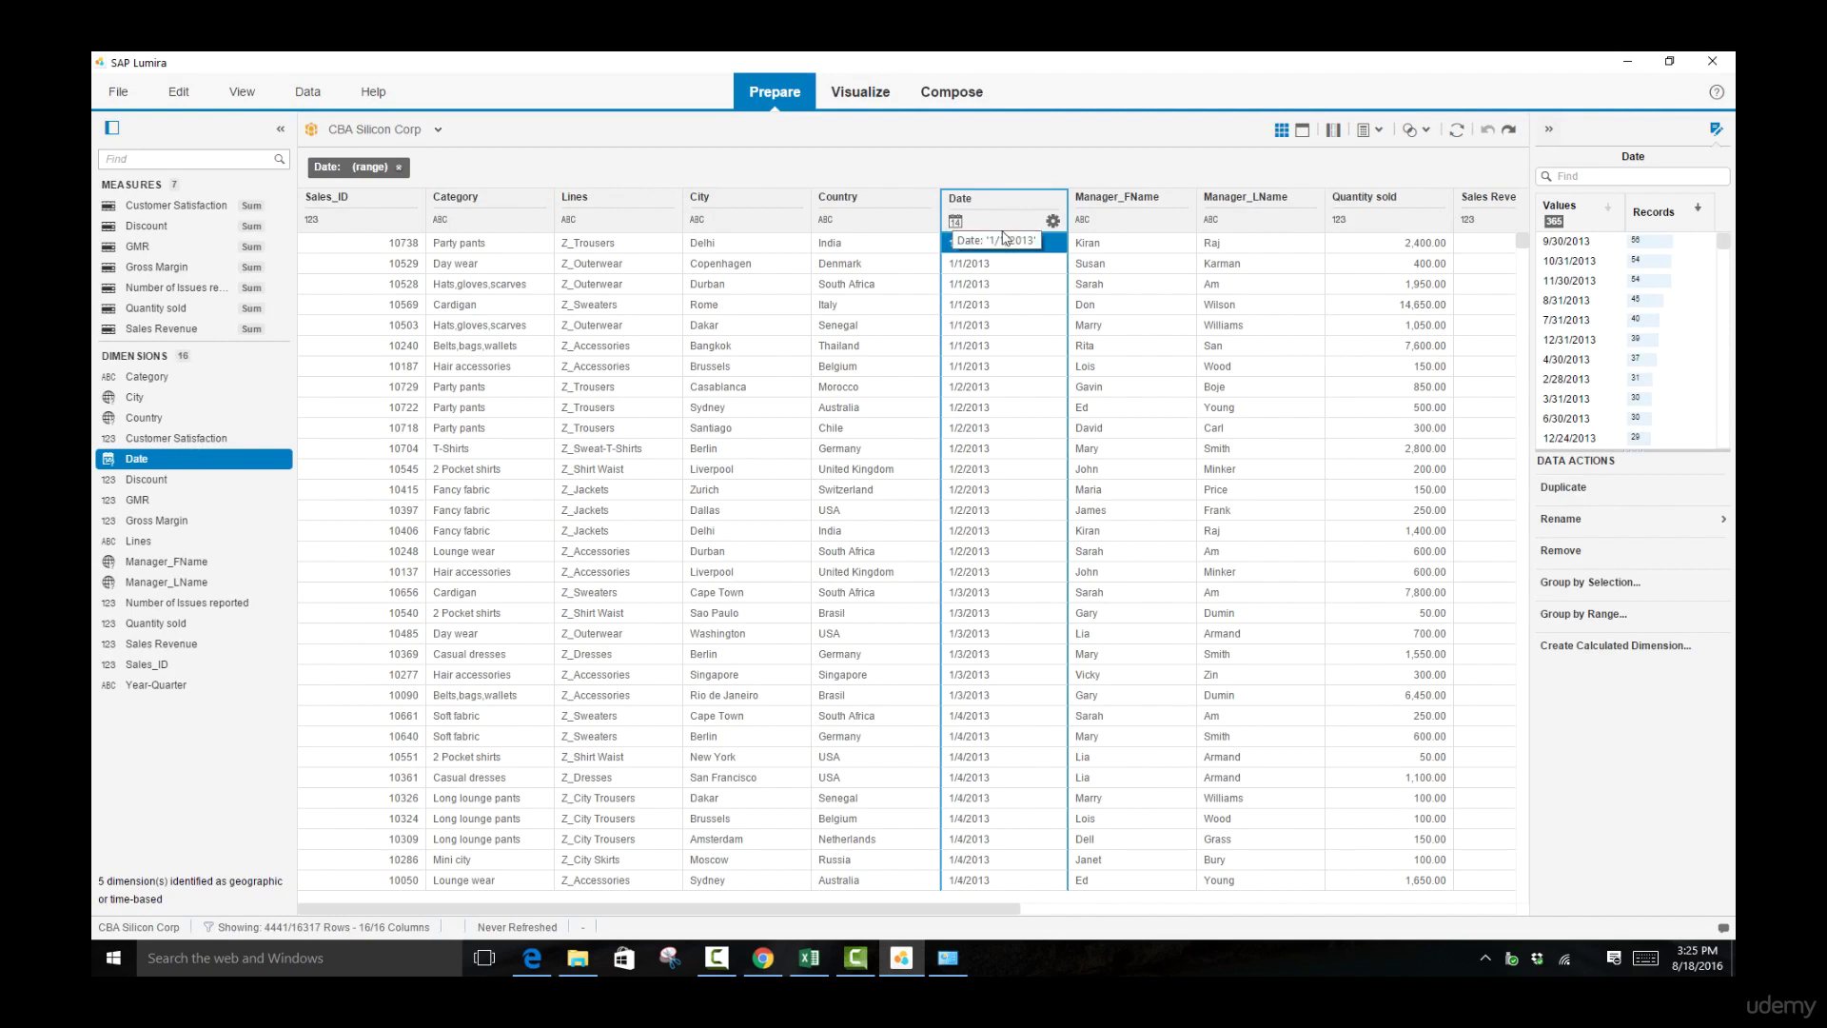
pyautogui.click(1053, 222)
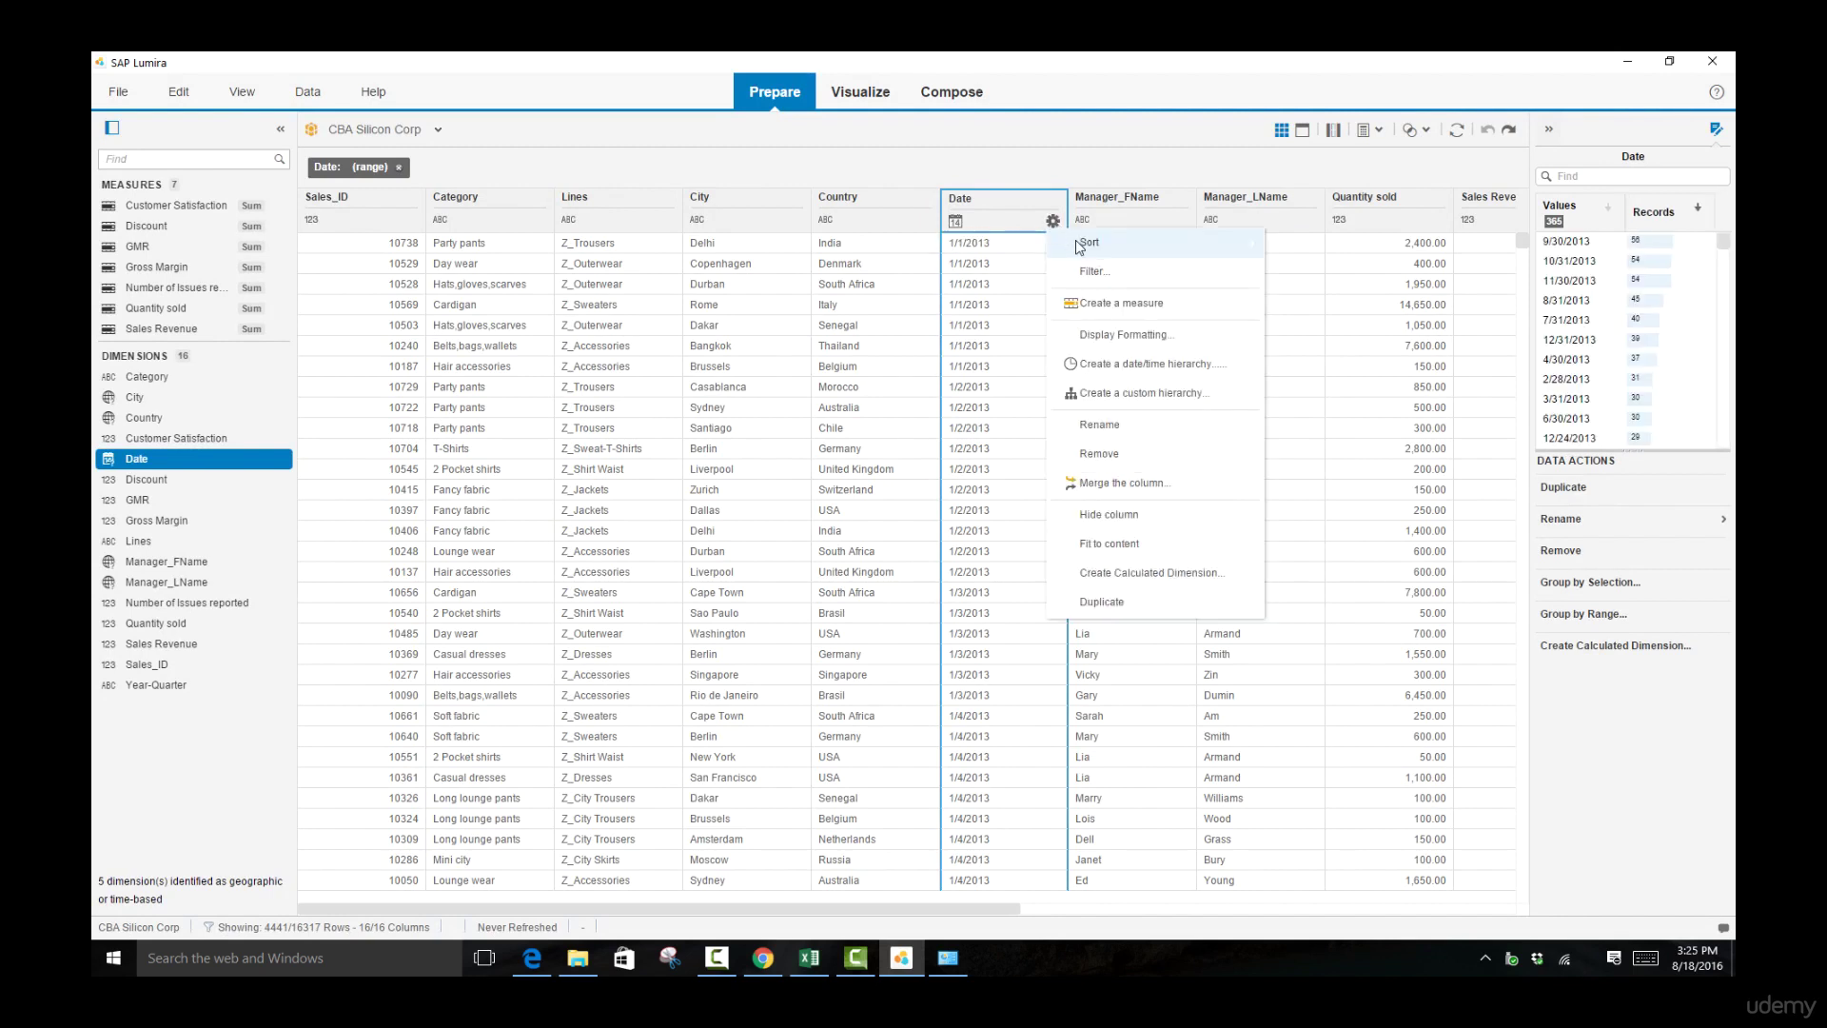
pyautogui.moveTo(1084, 245)
pyautogui.click(1296, 273)
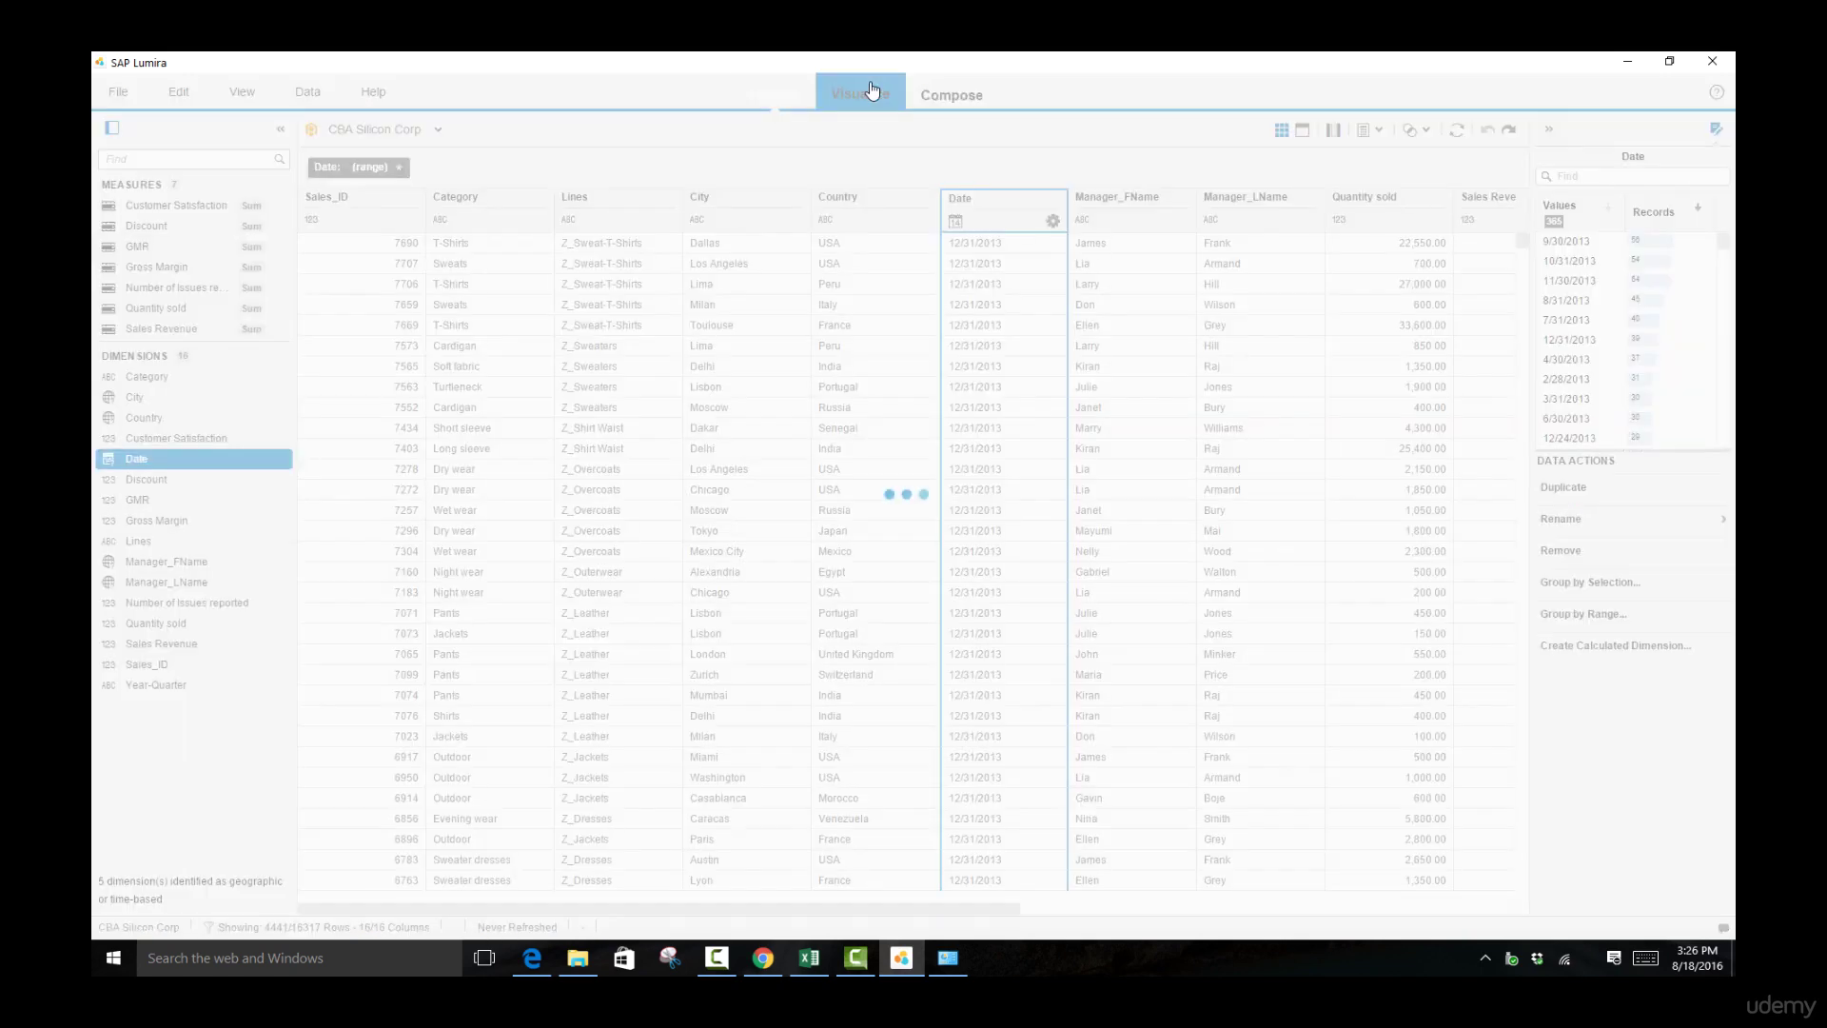
# In Visualize, take Date off the Y axis and drag it back from Dimensions.
pyautogui.click(869, 91)
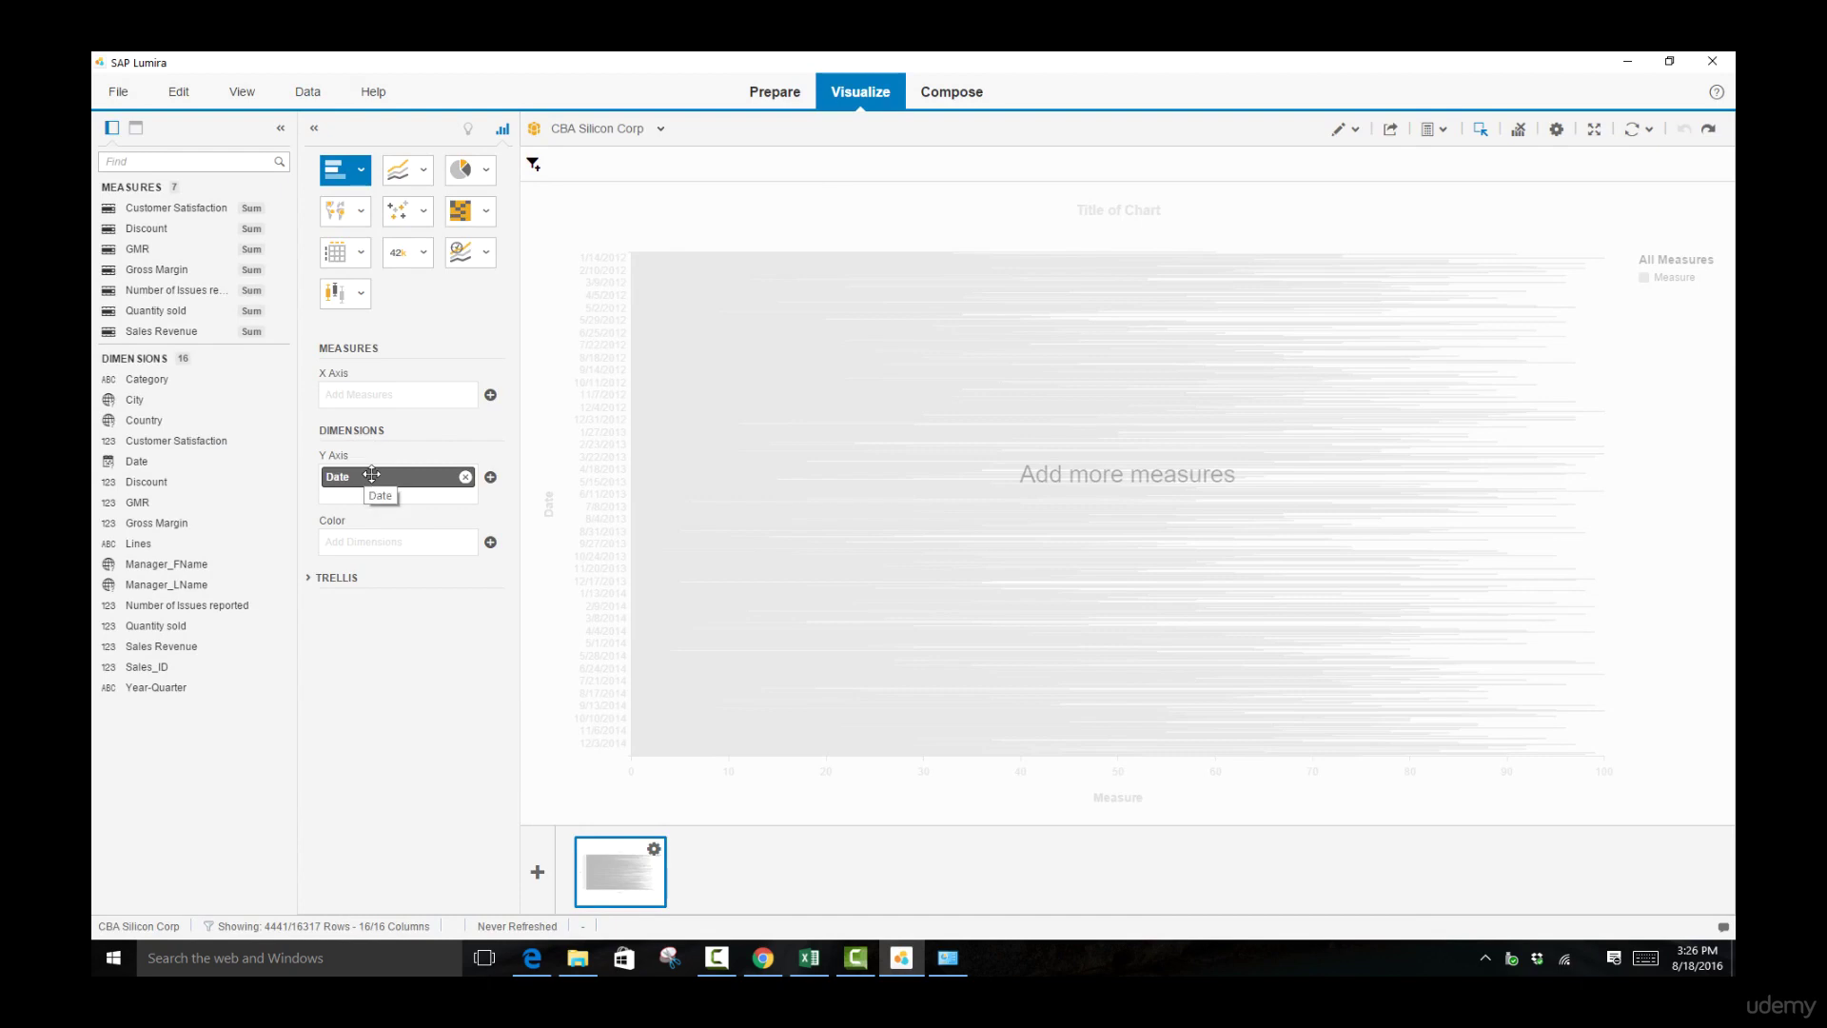
pyautogui.click(465, 477)
pyautogui.moveTo(138, 461); pyautogui.dragTo(390, 495)
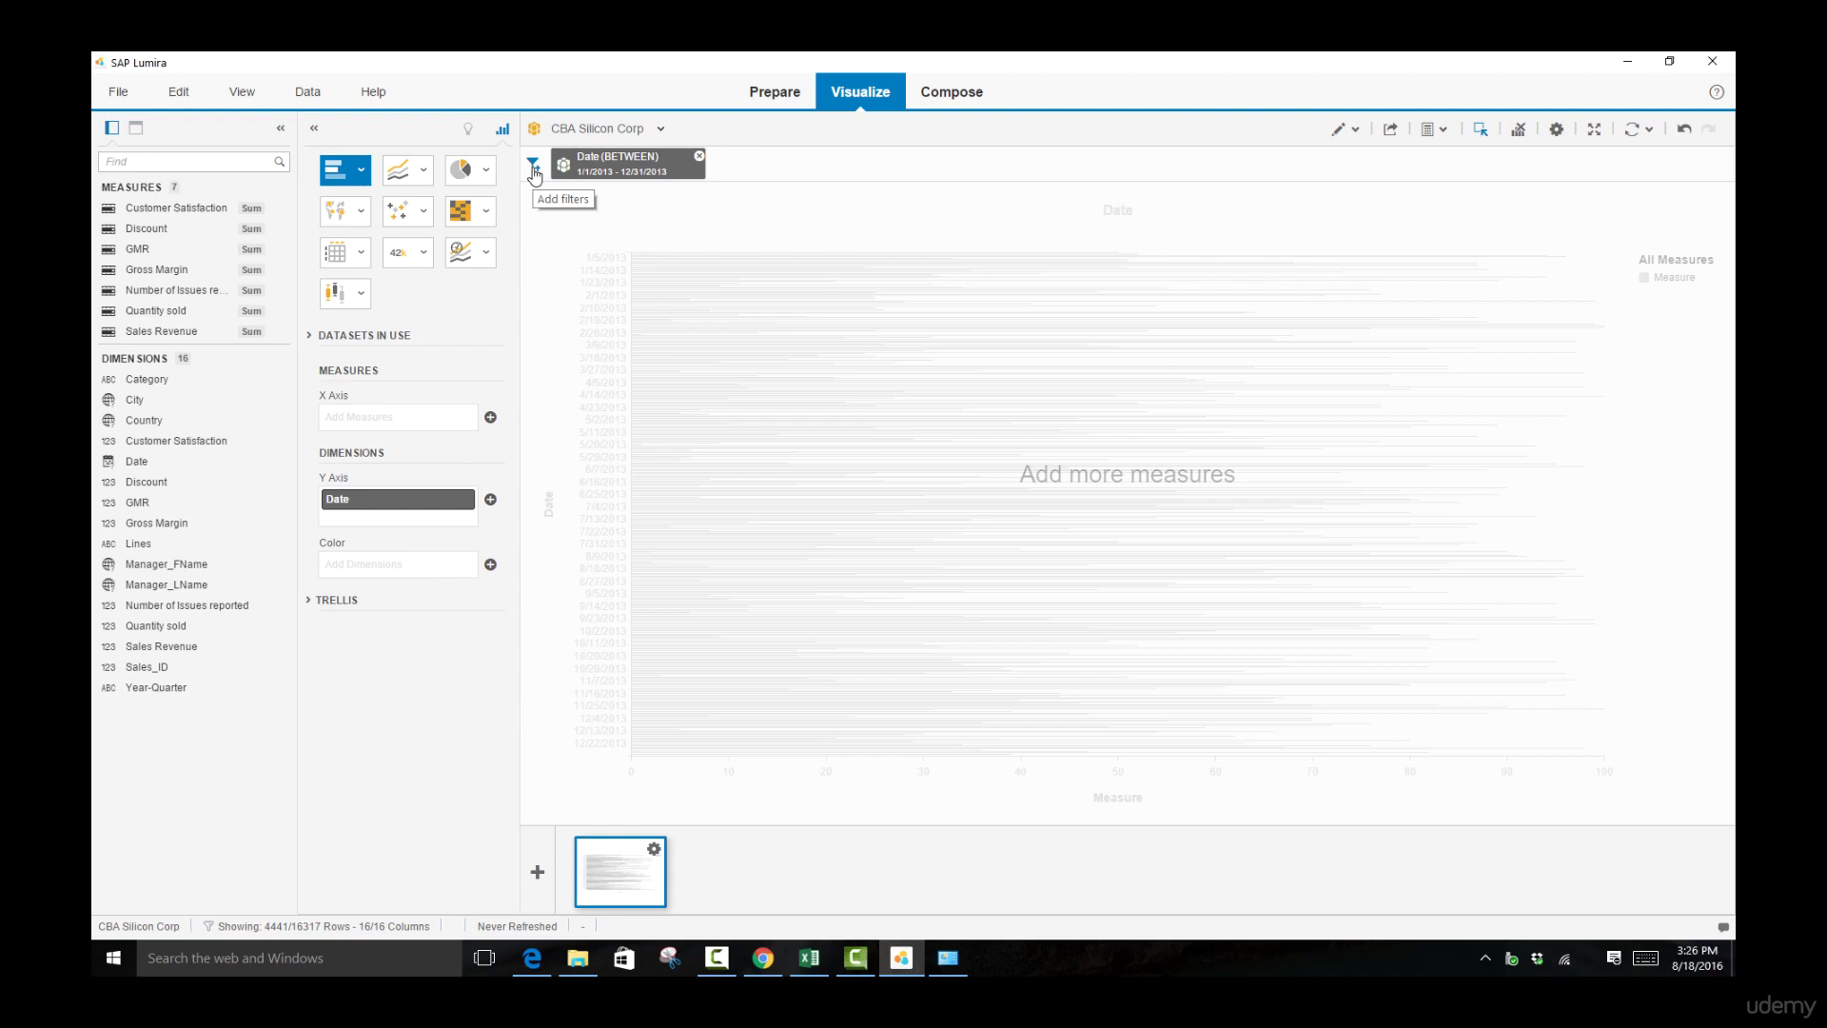
# Rename the Lines column header to 'Product Lines' in the Prepare view.
pyautogui.click(770, 101)
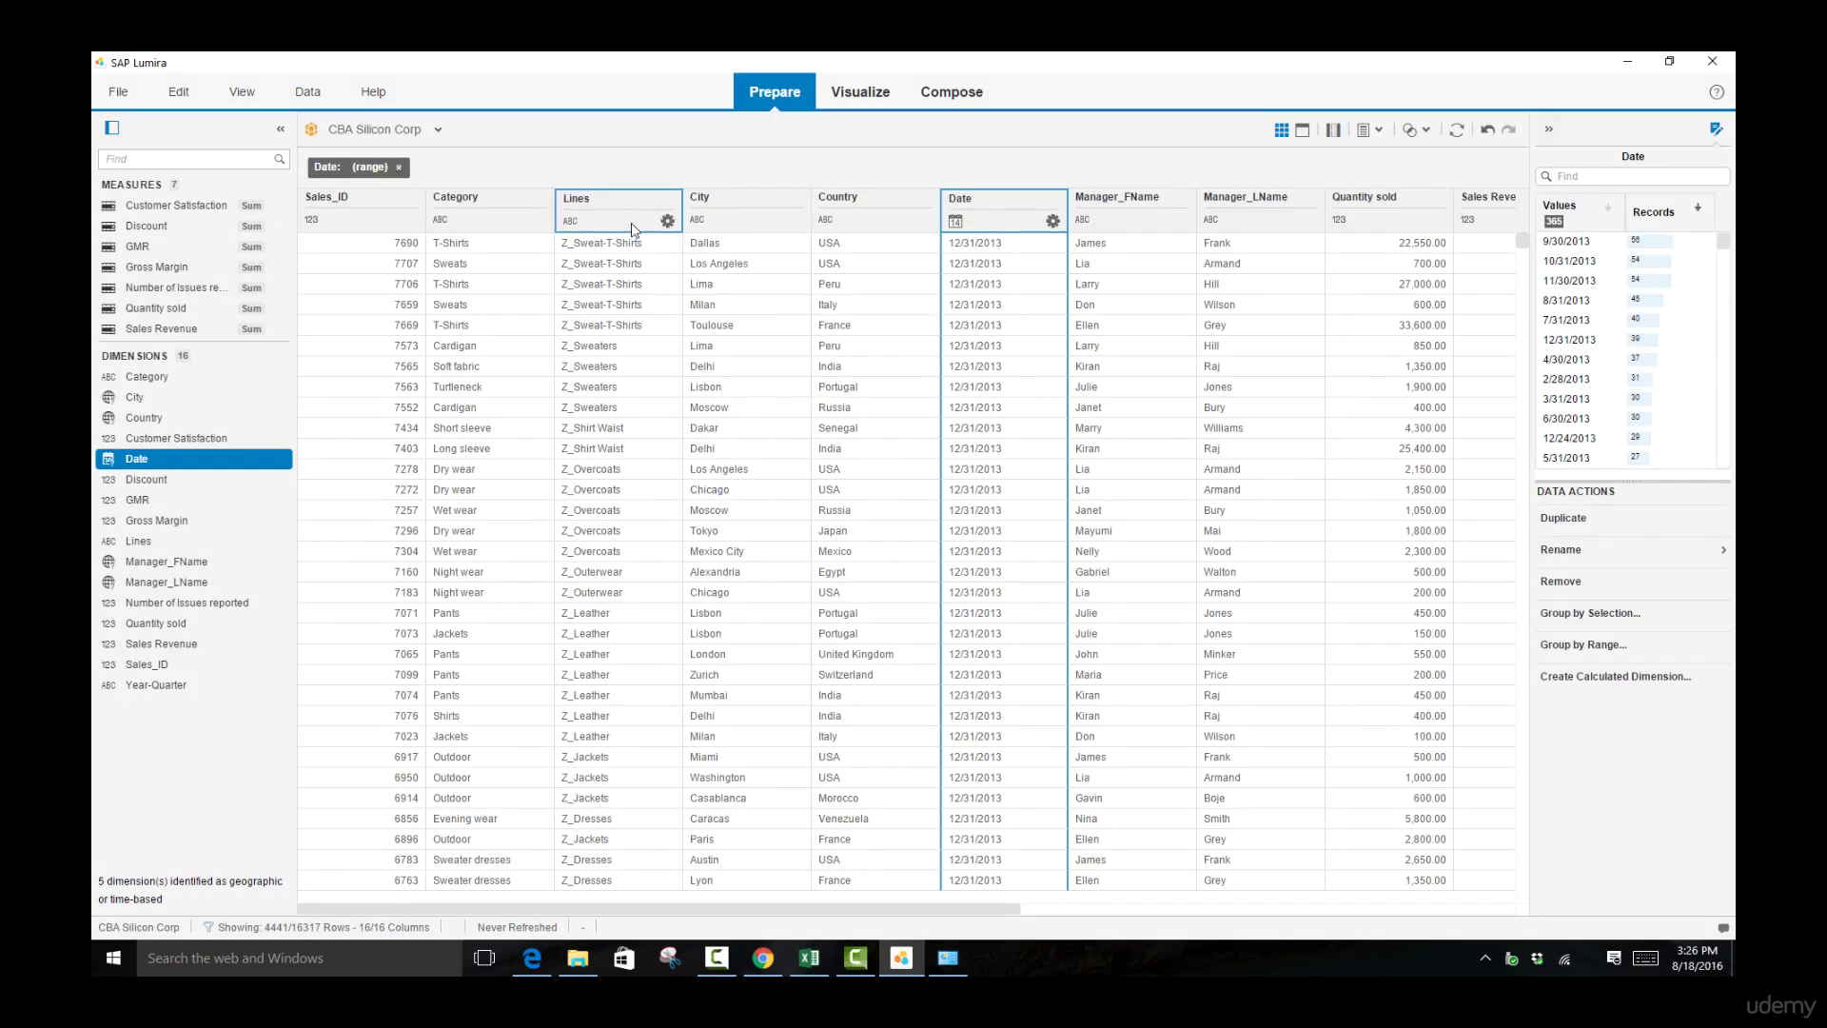
pyautogui.click(582, 199)
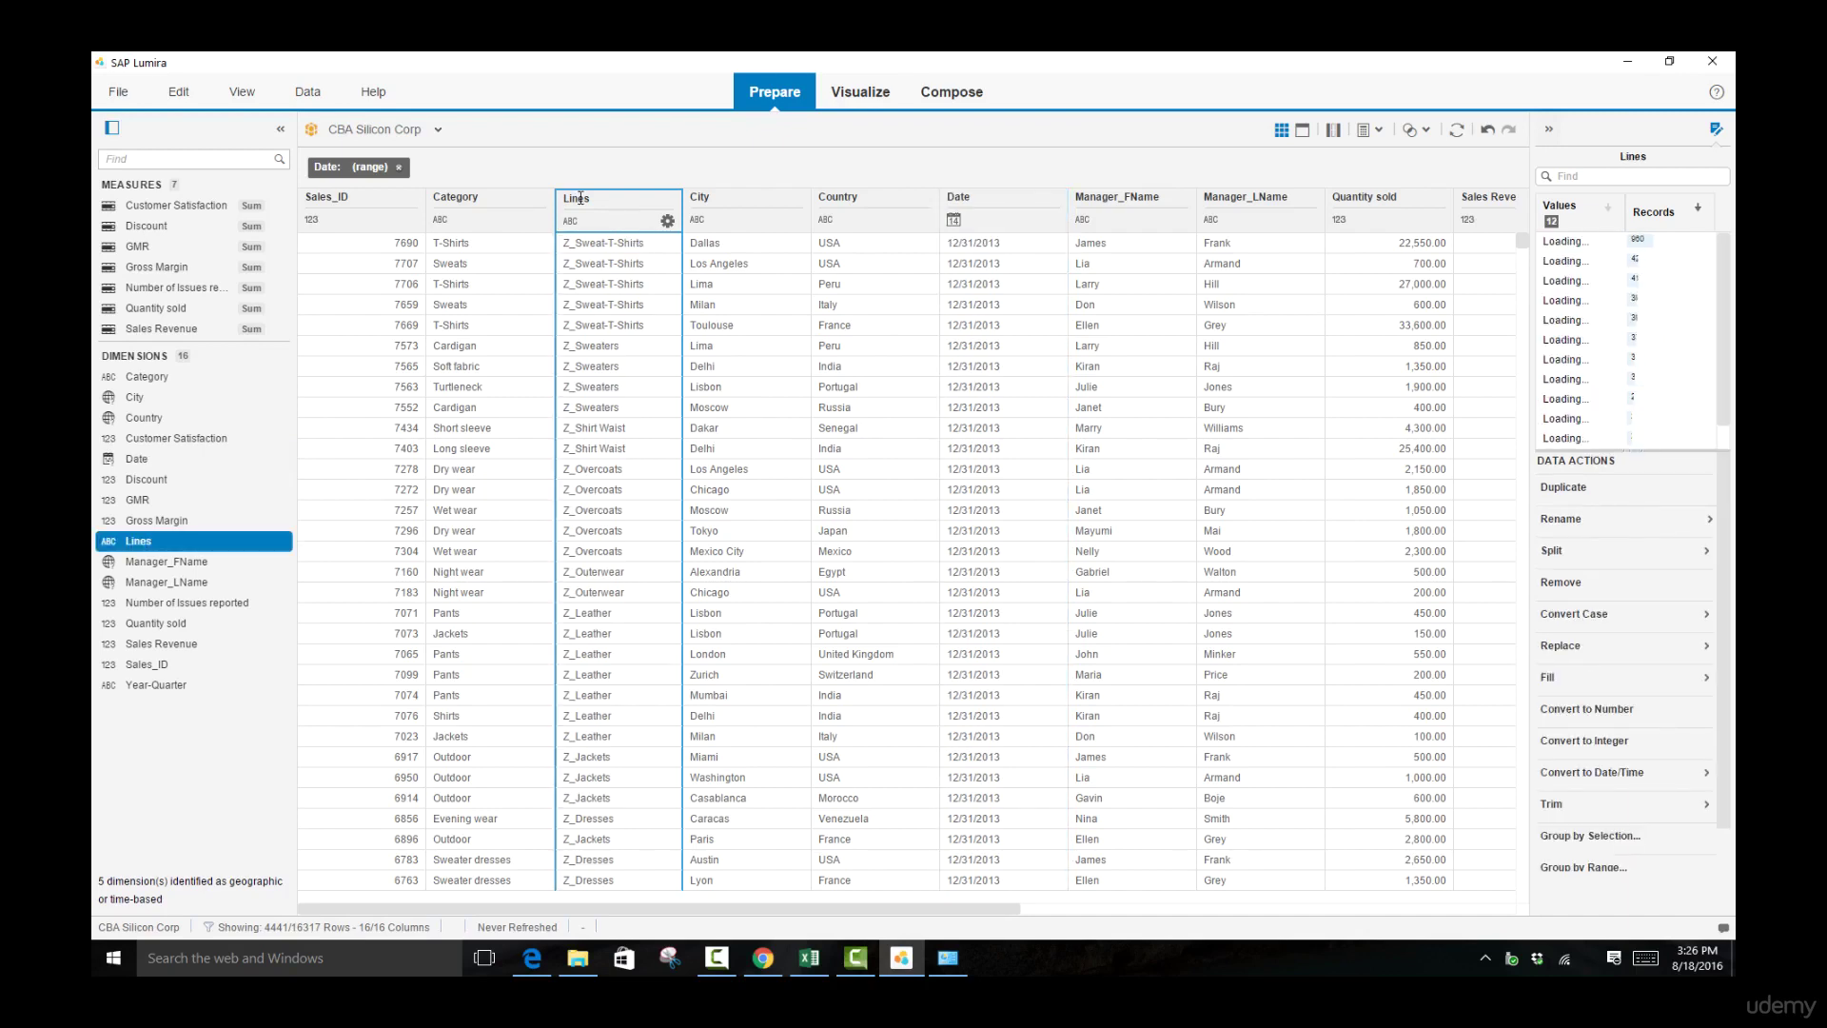
pyautogui.doubleClick(580, 198)
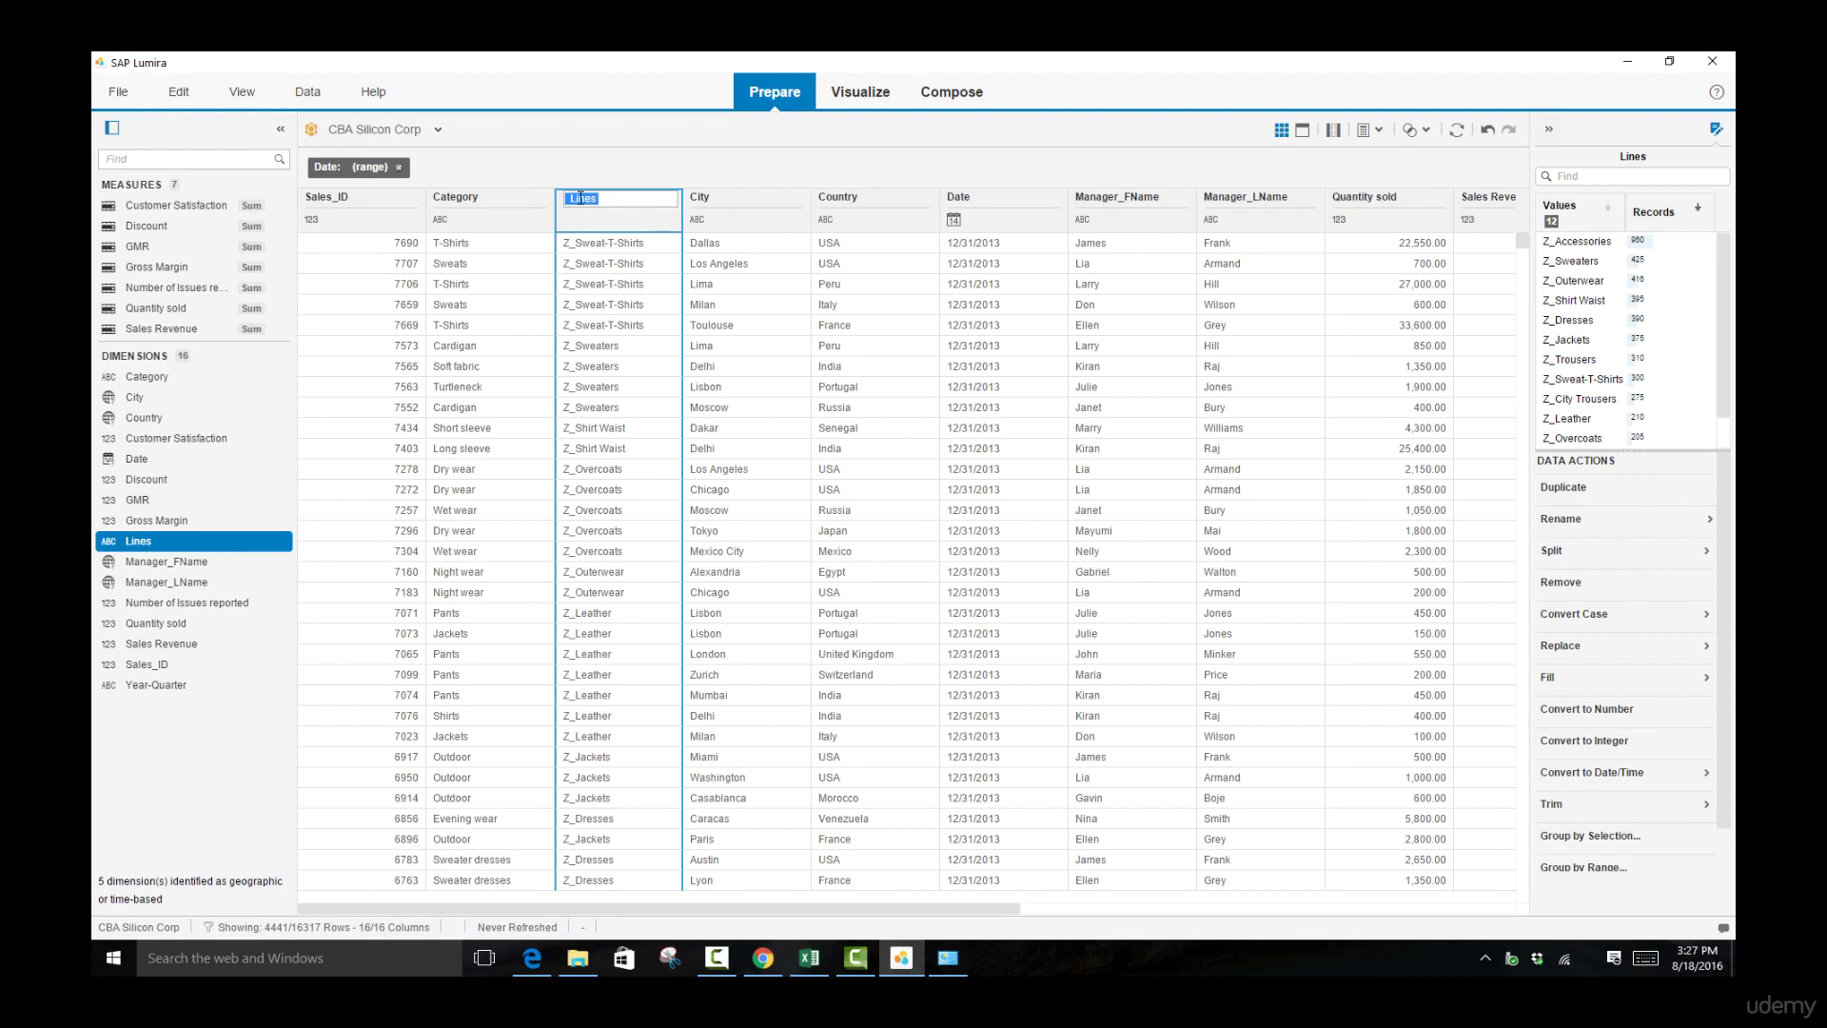
pyautogui.write('Produc')
pyautogui.write('ines')
pyautogui.press('Return')
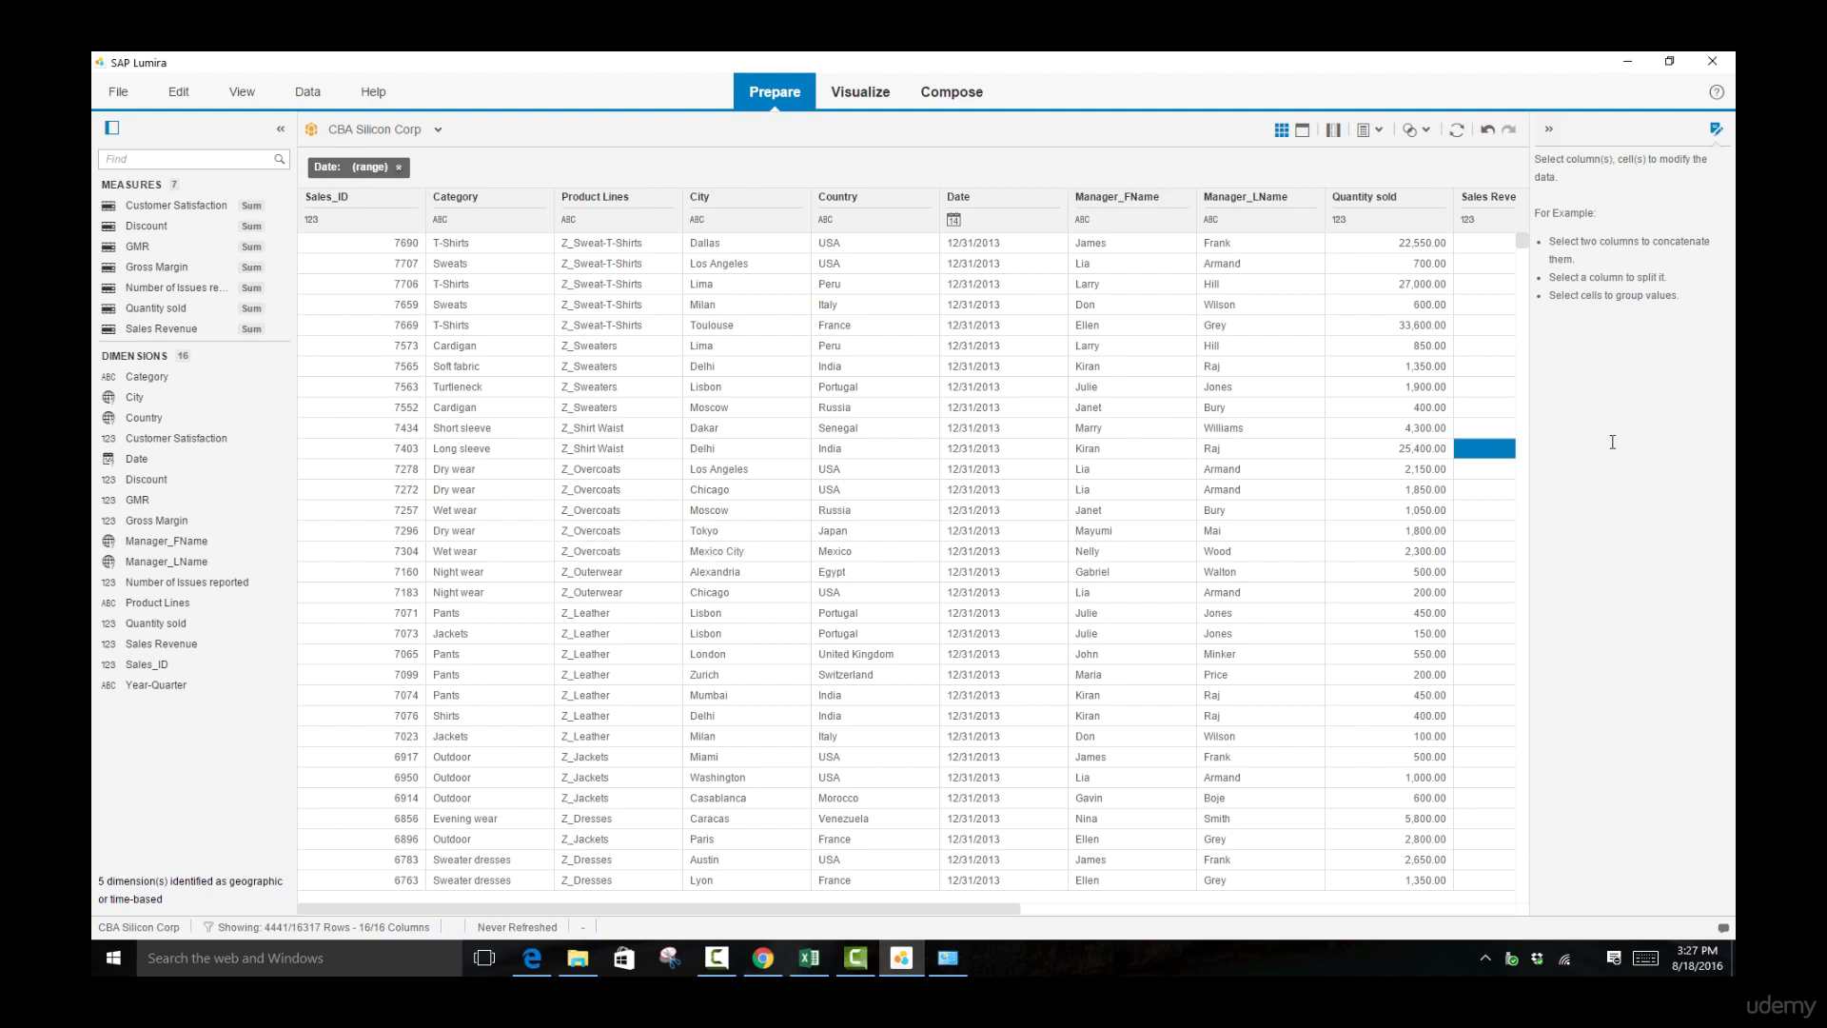
pyautogui.click(630, 202)
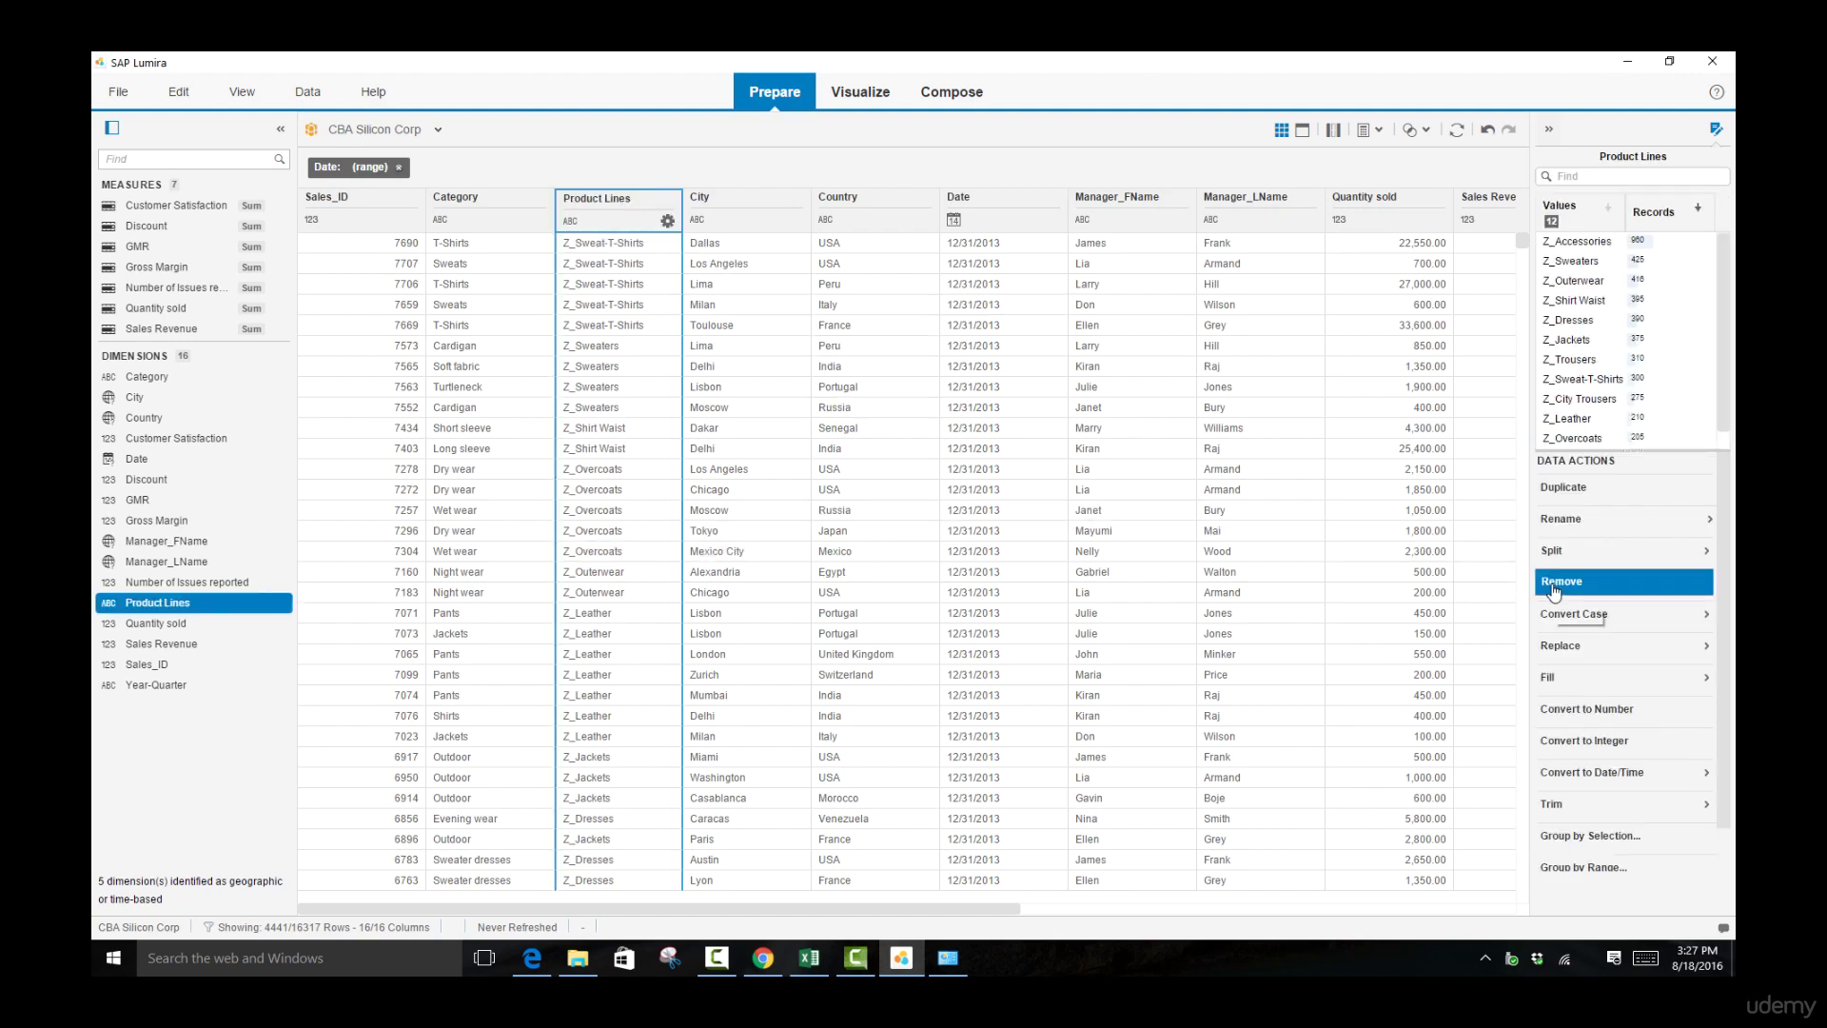
pyautogui.click(1598, 518)
pyautogui.moveTo(1681, 544); pyautogui.dragTo(1577, 559)
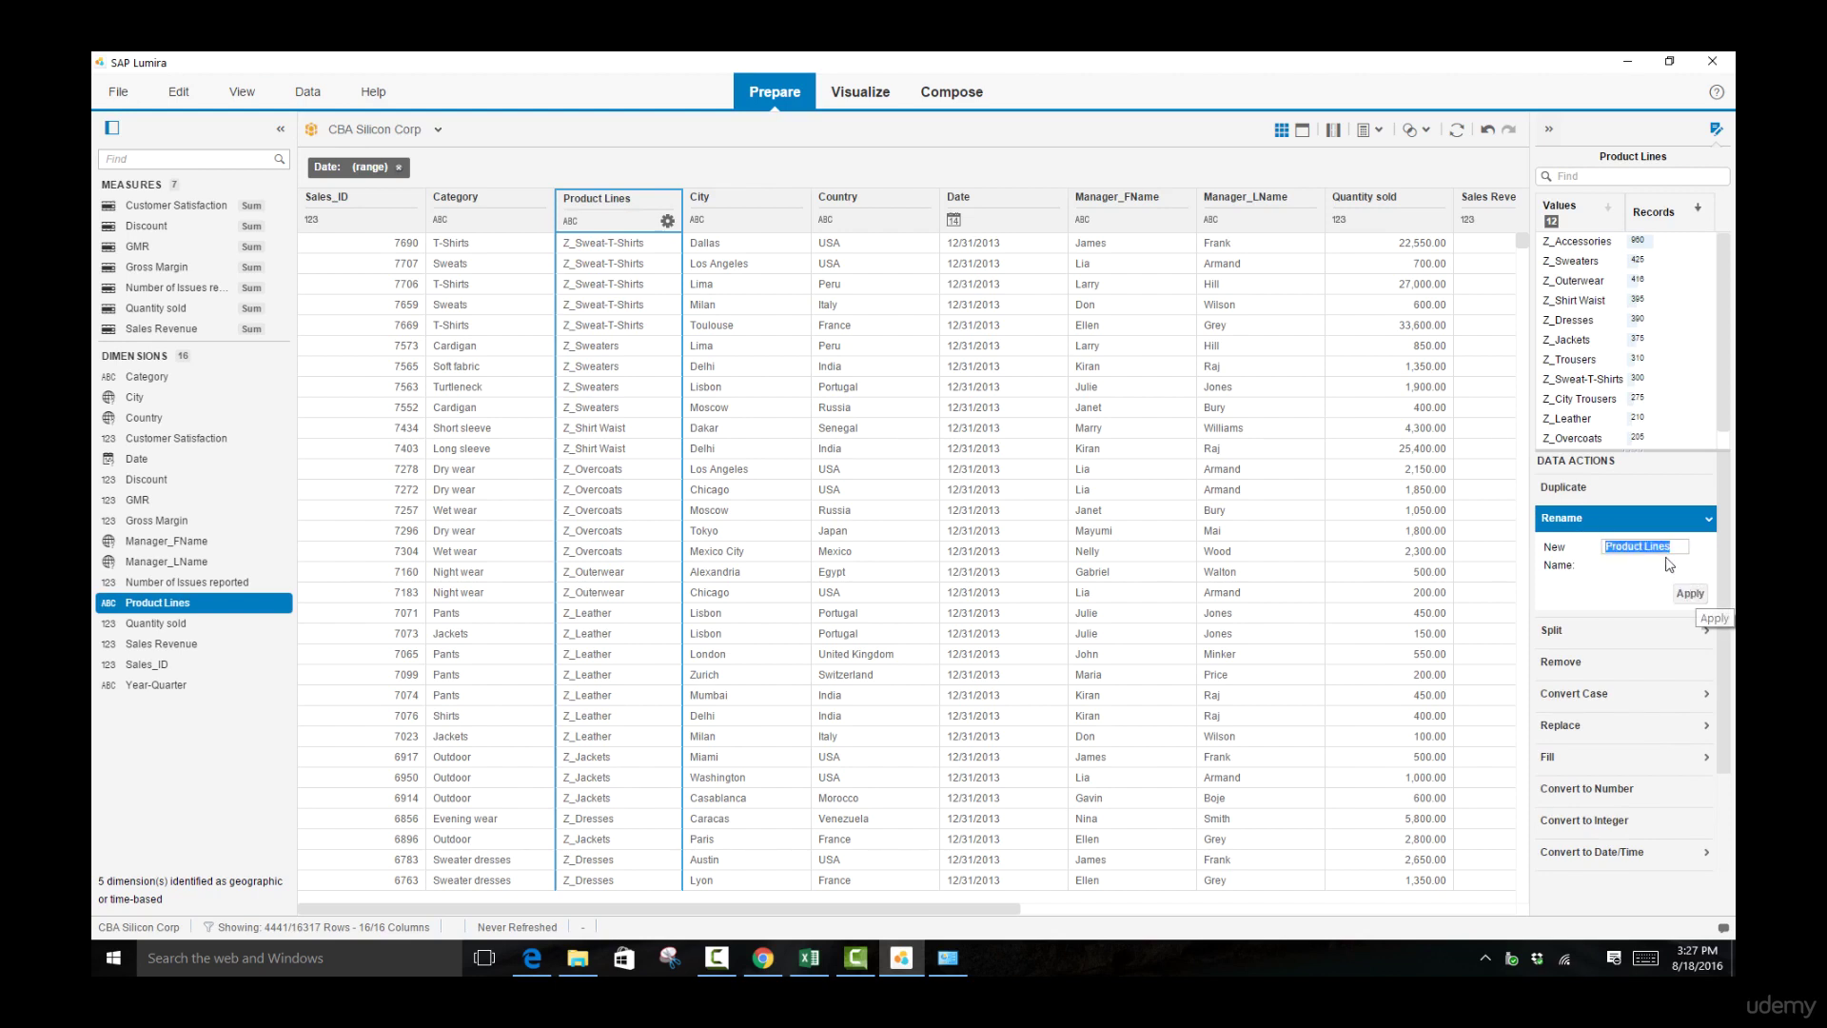
pyautogui.click(1627, 547)
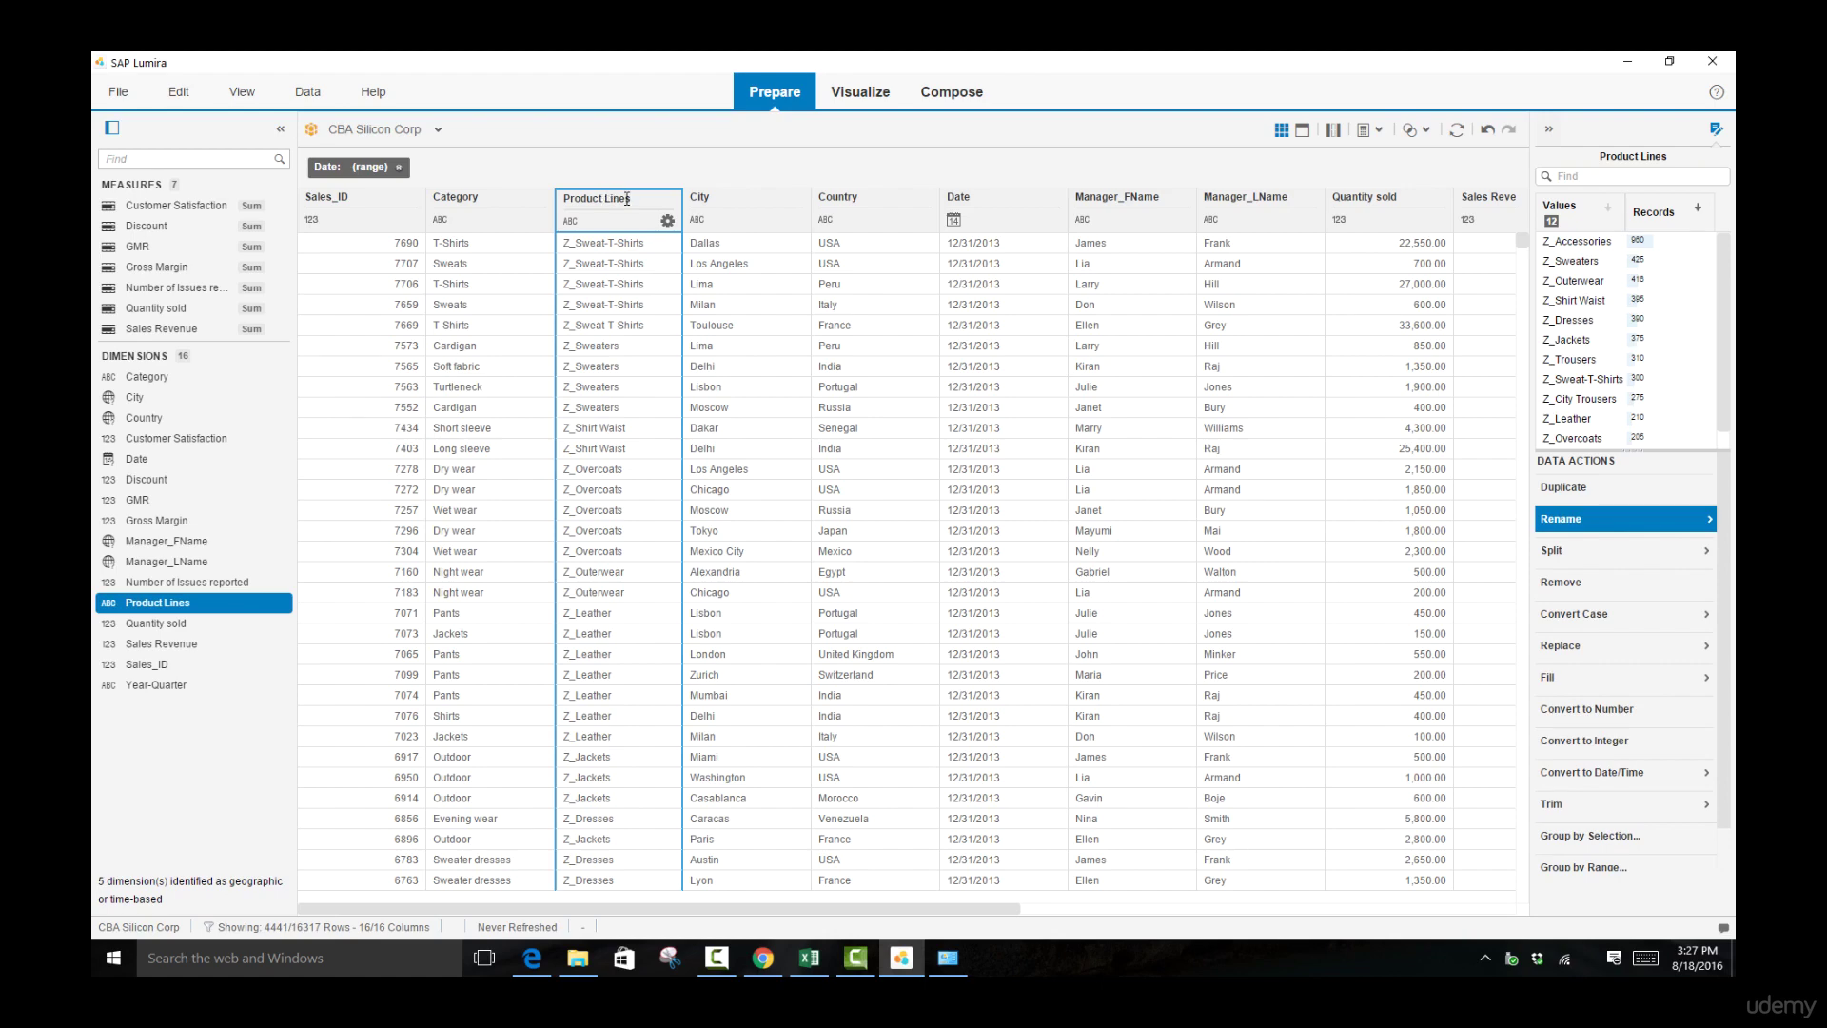
pyautogui.click(667, 221)
pyautogui.moveTo(1613, 529); pyautogui.dragTo(742, 601)
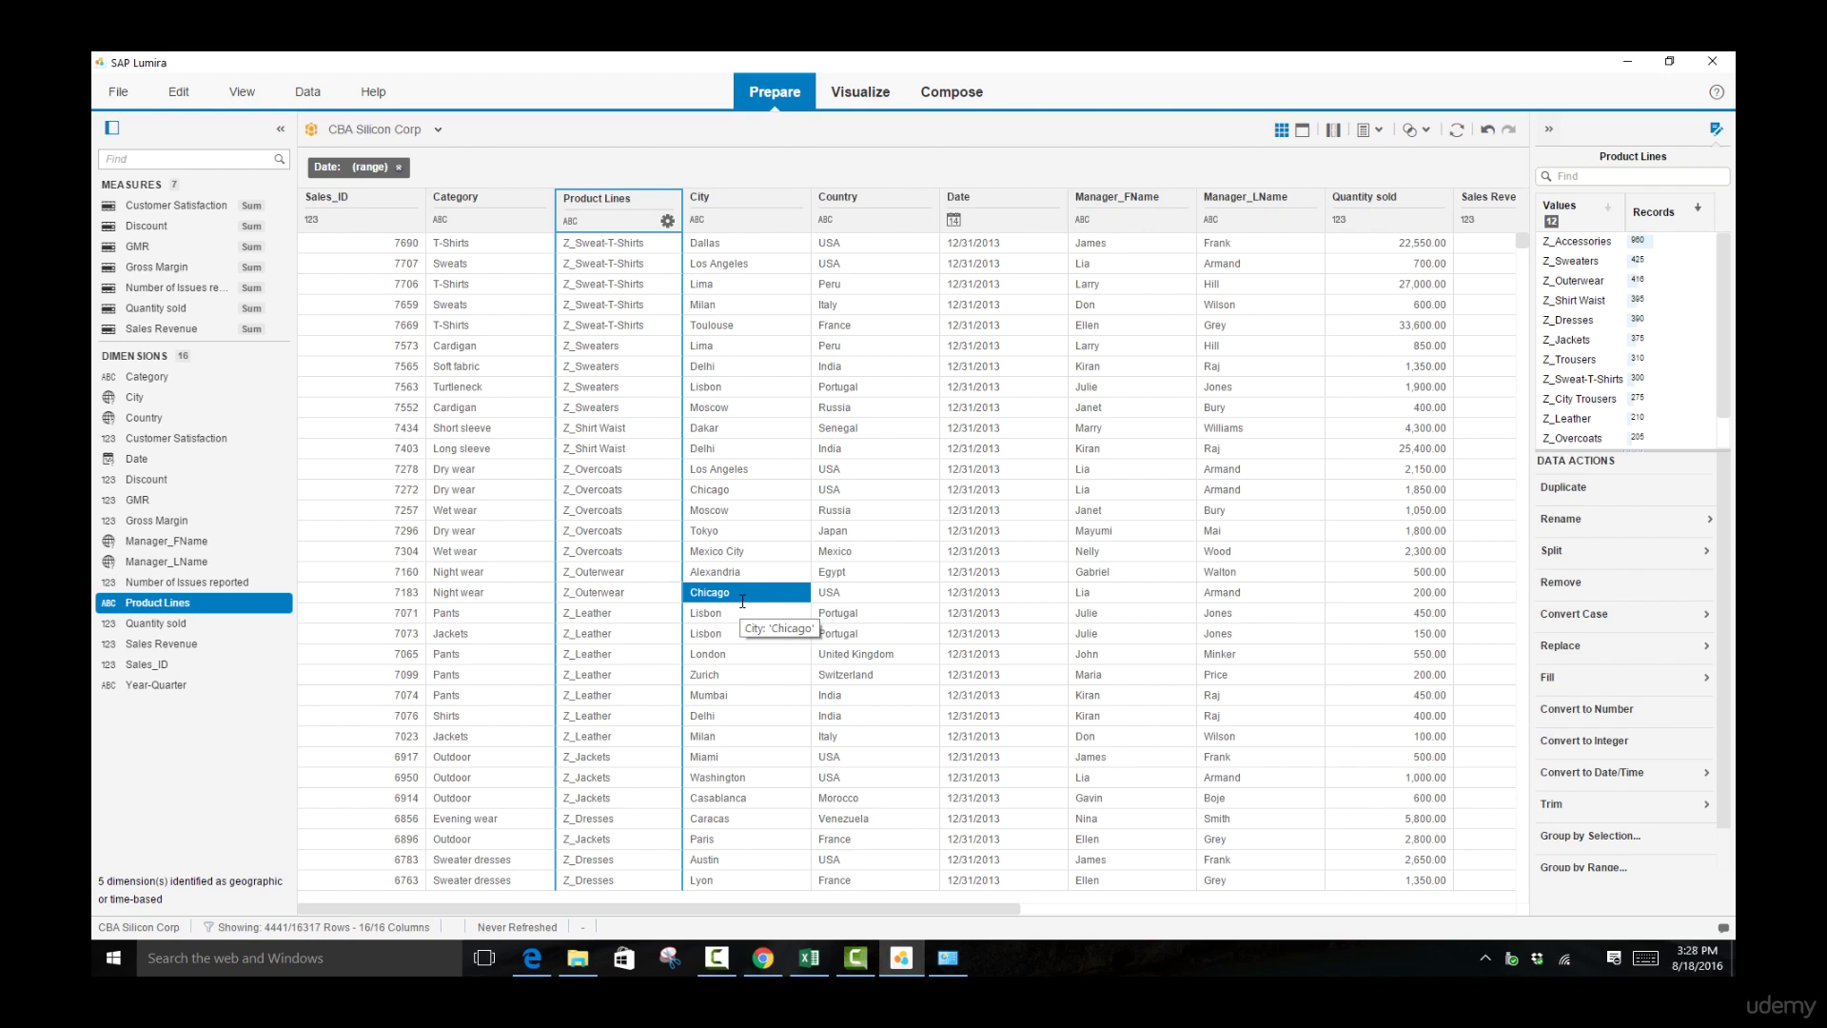